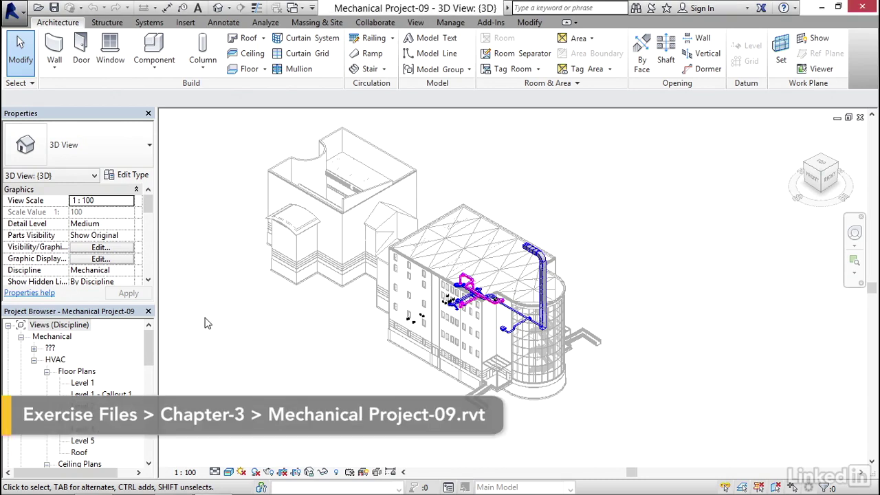
Open the Level 1 HVAC floor plan from the Project Browser and zoom in on the building.
{"action": "double_click", "coordinate": [83, 383]}
{"action": "scroll", "coordinate": [274, 283], "scroll_direction": "up", "scroll_amount": 3}
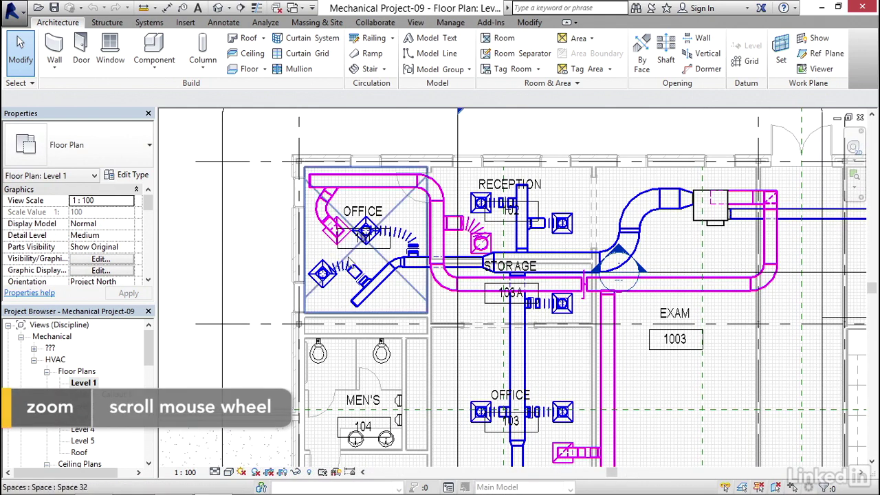
Set the office space's number to 101 and name to OFFICE.
{"action": "left_click", "coordinate": [347, 261]}
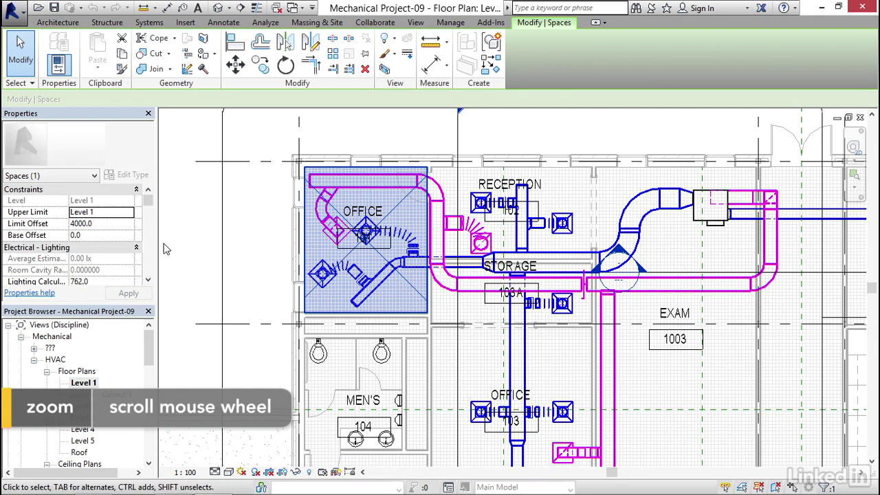
{"action": "scroll", "coordinate": [146, 209], "scroll_direction": "down", "scroll_amount": 1}
{"action": "left_click_drag", "start_coordinate": [147, 210], "coordinate": [147, 247]}
{"action": "left_click", "coordinate": [103, 224]}
{"action": "type", "text": "101"}
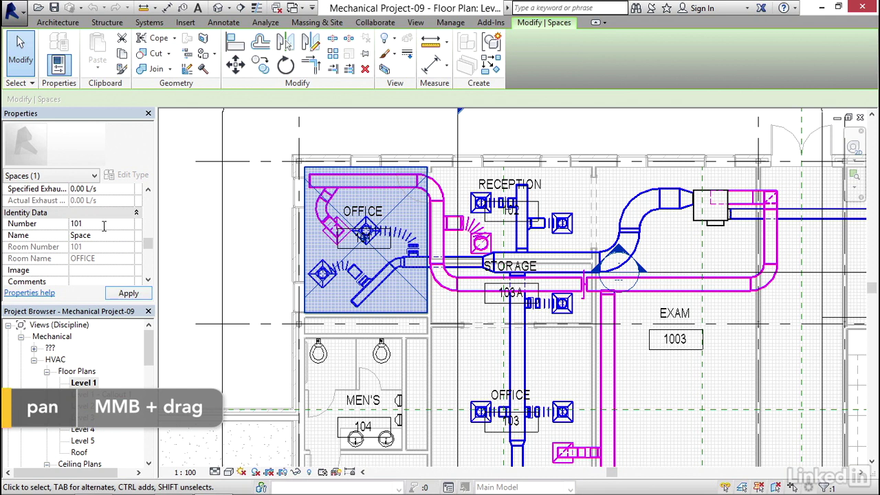
{"action": "left_click", "coordinate": [105, 236]}
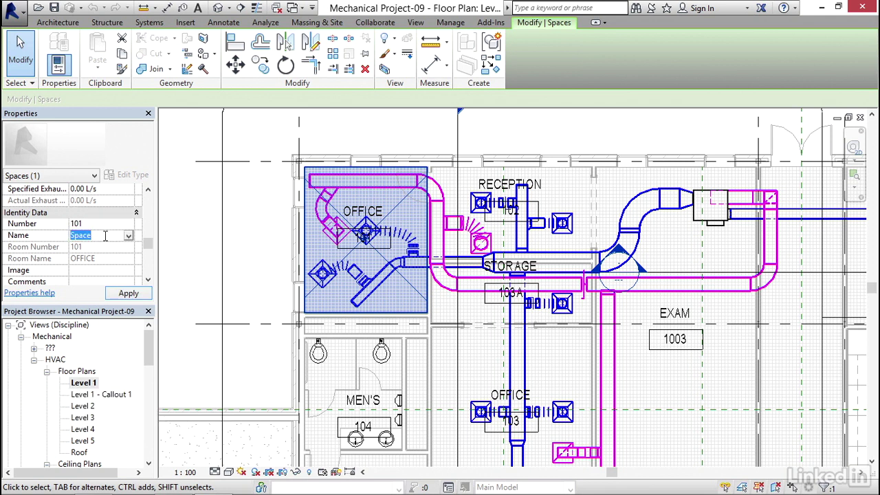
{"action": "type", "text": "OFF"}
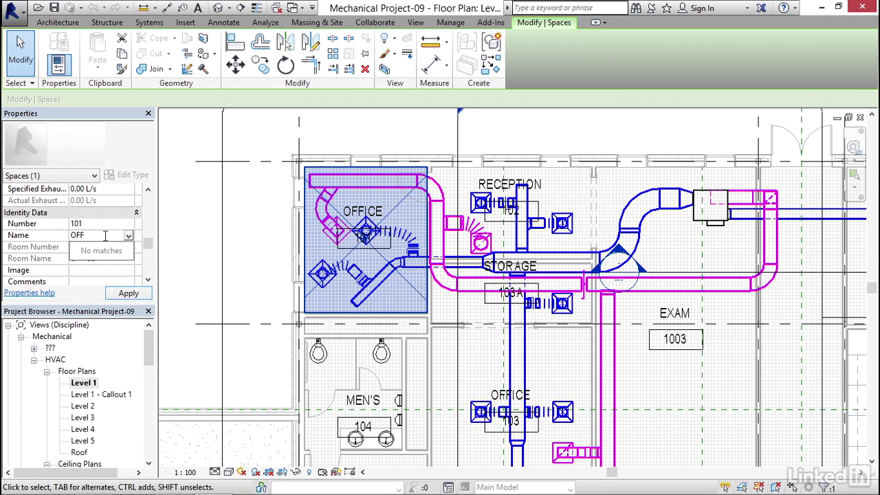
{"action": "type", "text": "ICE"}
{"action": "left_click", "coordinate": [127, 296]}
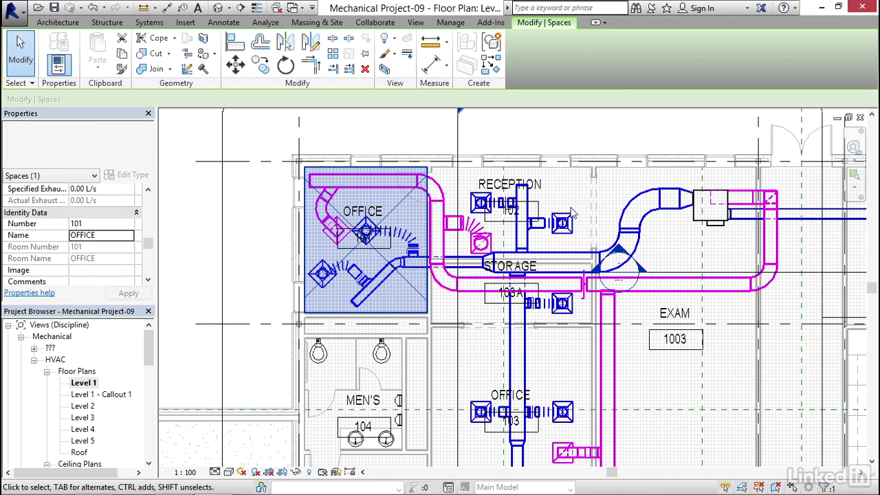
{"action": "key", "text": "Escape"}
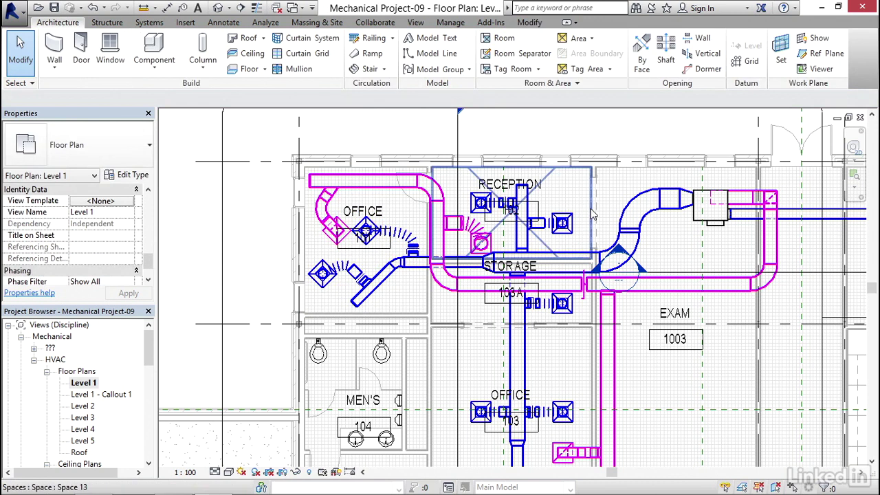
Set the reception space's number to 102 and name to RECEPTION.
{"action": "left_click", "coordinate": [593, 215]}
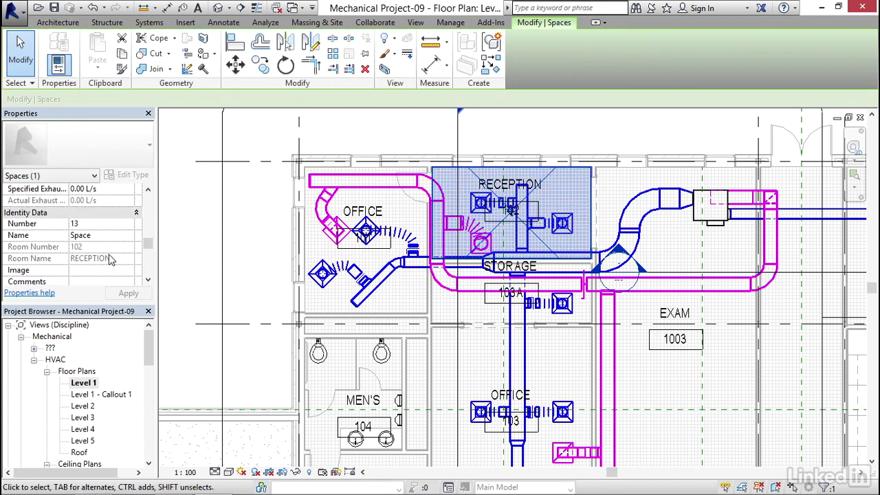
{"action": "left_click", "coordinate": [101, 224]}
{"action": "type", "text": "102"}
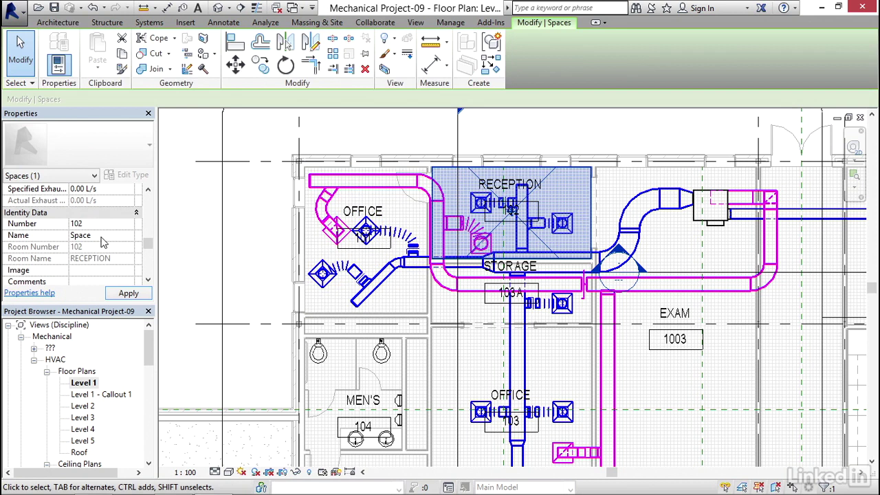
{"action": "left_click", "coordinate": [101, 236]}
{"action": "type", "text": "RECE"}
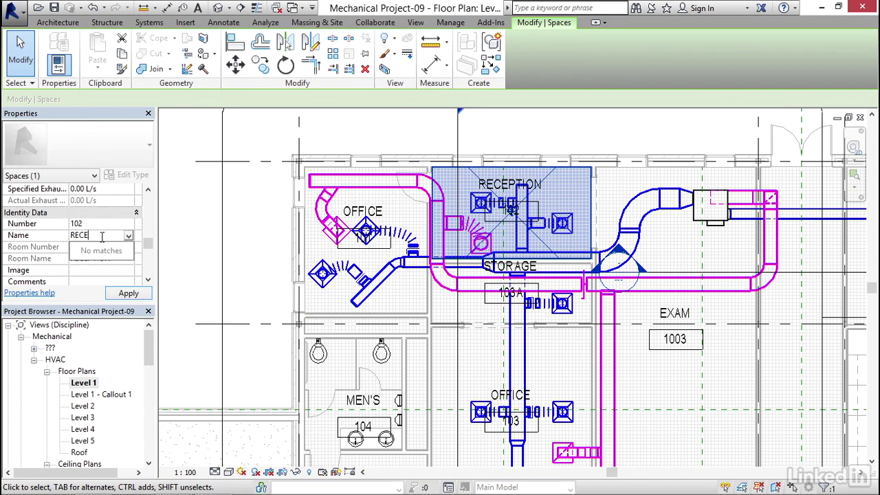
{"action": "type", "text": "PTION"}
{"action": "left_click", "coordinate": [128, 292]}
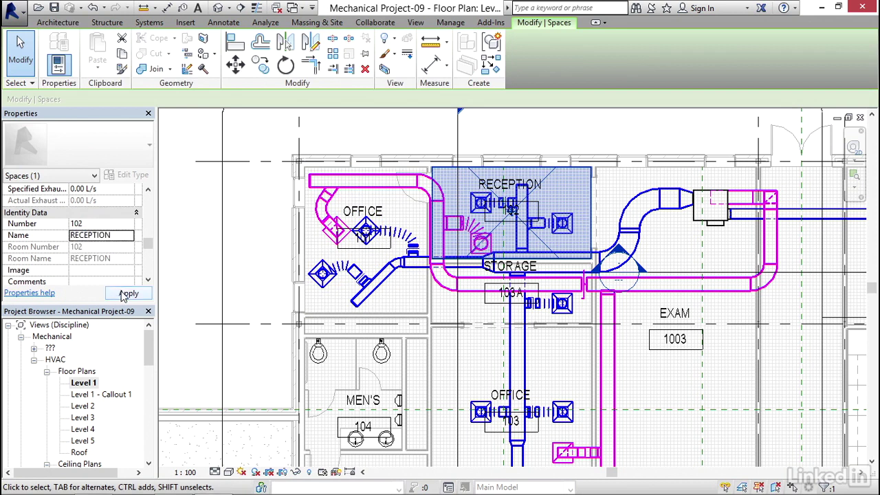
{"action": "middle_click_drag", "start_coordinate": [508, 290], "coordinate": [382, 218]}
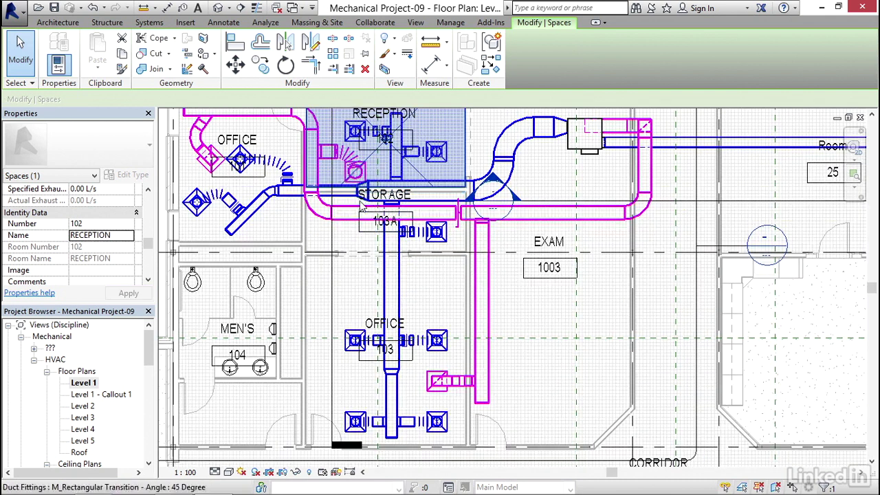
Number the storage space 103A and name it STORAGE.
{"action": "key", "text": "Escape"}
{"action": "scroll", "coordinate": [352, 212], "scroll_direction": "up", "scroll_amount": 2}
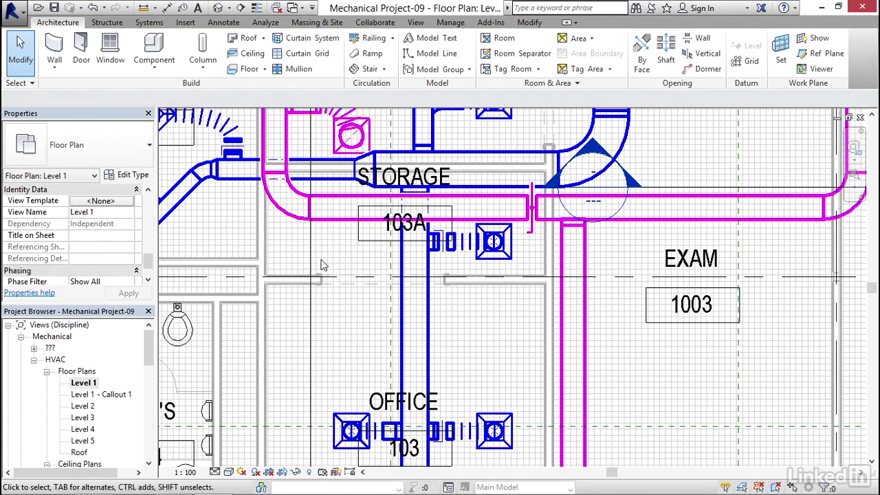
{"action": "left_click", "coordinate": [300, 275]}
{"action": "left_click", "coordinate": [95, 224]}
{"action": "type", "text": "10"}
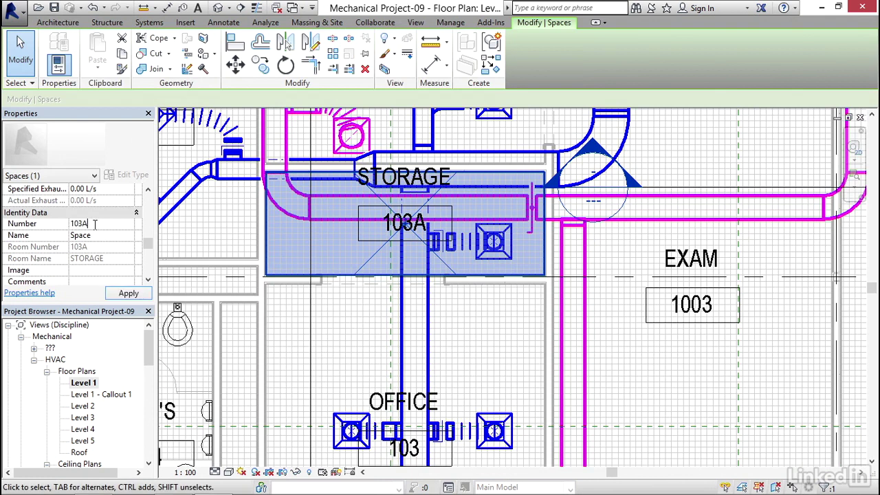
{"action": "type", "text": "3A"}
{"action": "left_click", "coordinate": [98, 236]}
{"action": "type", "text": "STORAG"}
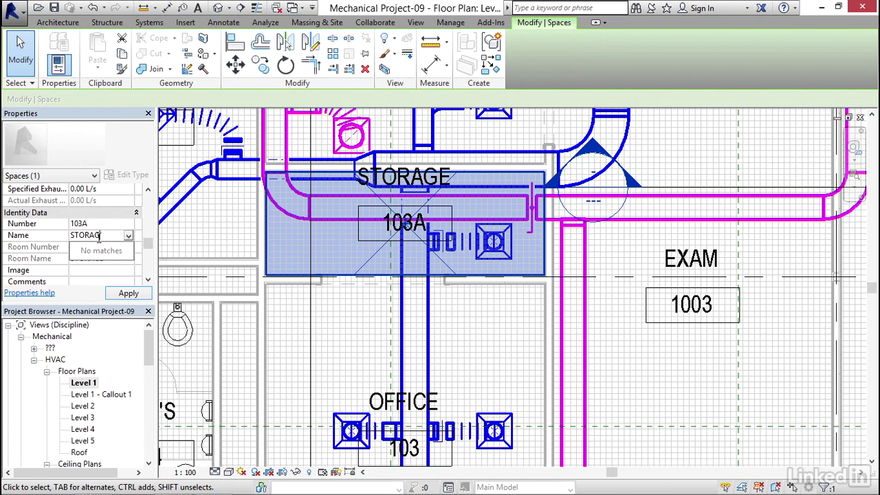
{"action": "left_click", "coordinate": [129, 292]}
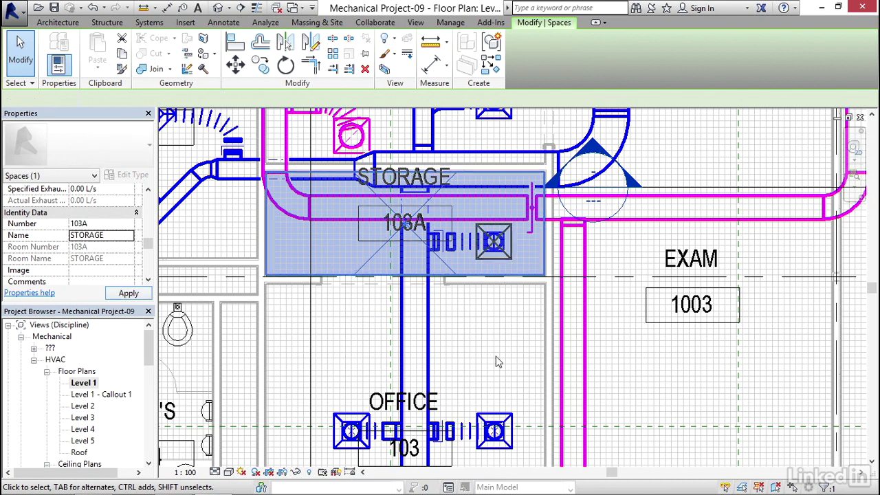
{"action": "scroll", "coordinate": [475, 279], "scroll_direction": "down", "scroll_amount": 2}
{"action": "scroll", "coordinate": [408, 387], "scroll_direction": "up", "scroll_amount": 3}
{"action": "key", "text": "Escape"}
Number the second office space 103 and pick OFFICE from the existing names.
{"action": "scroll", "coordinate": [408, 387], "scroll_direction": "down", "scroll_amount": 2}
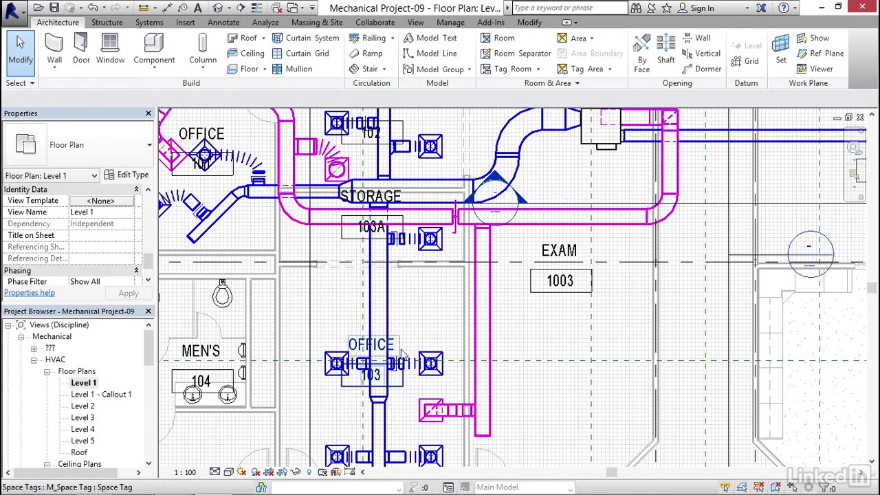
{"action": "left_click", "coordinate": [404, 350]}
{"action": "left_click", "coordinate": [107, 225]}
{"action": "type", "text": "103"}
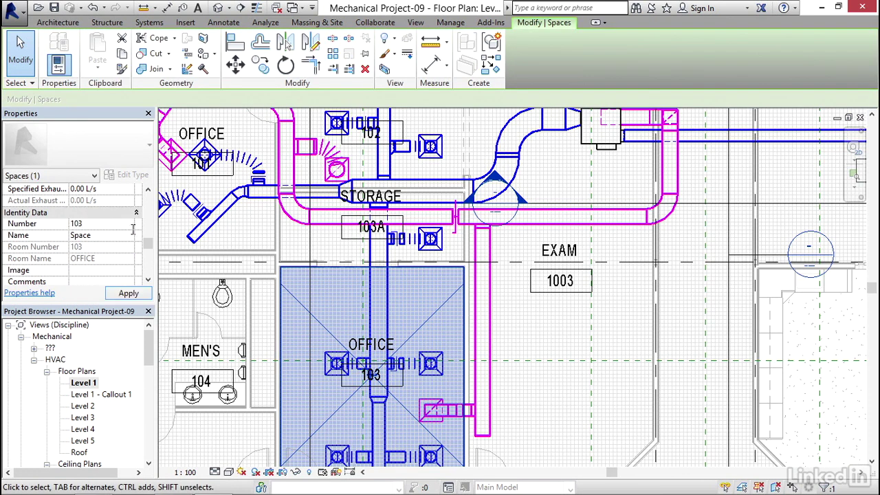
{"action": "left_click", "coordinate": [103, 235]}
{"action": "left_click", "coordinate": [129, 236]}
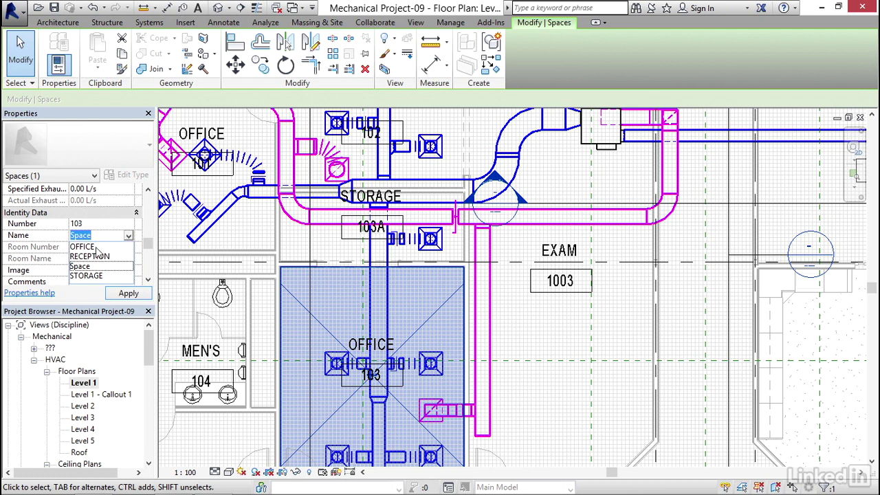
{"action": "left_click", "coordinate": [95, 247]}
{"action": "middle_click_drag", "start_coordinate": [358, 308], "coordinate": [421, 196]}
{"action": "scroll", "coordinate": [421, 196], "scroll_direction": "down", "scroll_amount": 2}
{"action": "middle_click_drag", "start_coordinate": [322, 287], "coordinate": [335, 295]}
{"action": "key", "text": "Escape"}
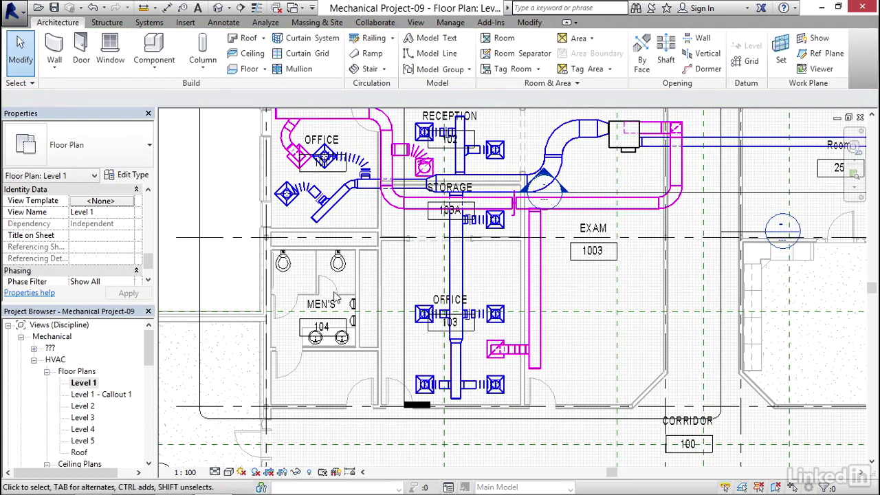
Number the men's room space 104 and name it MEN'S.
{"action": "left_click", "coordinate": [351, 356]}
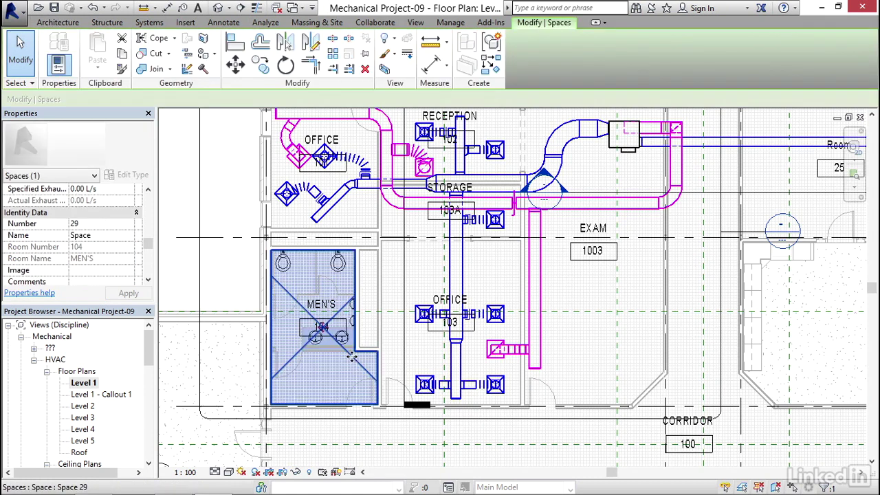
{"action": "left_click", "coordinate": [97, 223]}
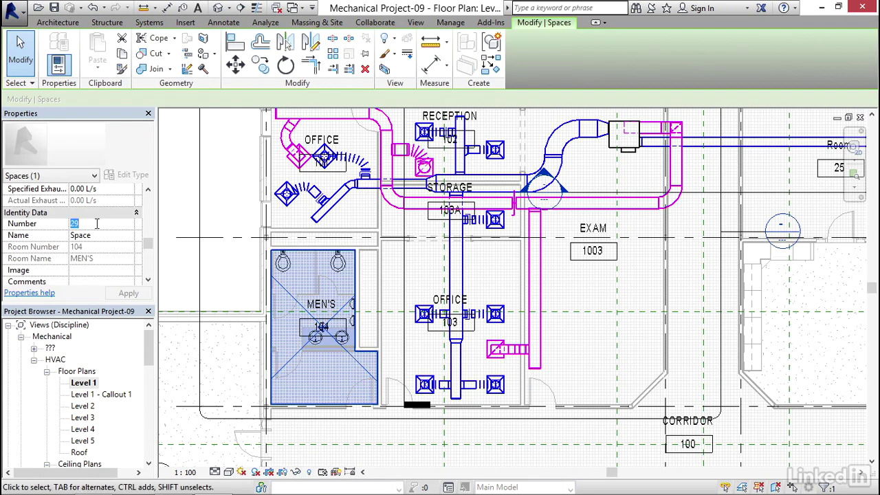
{"action": "type", "text": "104"}
{"action": "left_click", "coordinate": [107, 236]}
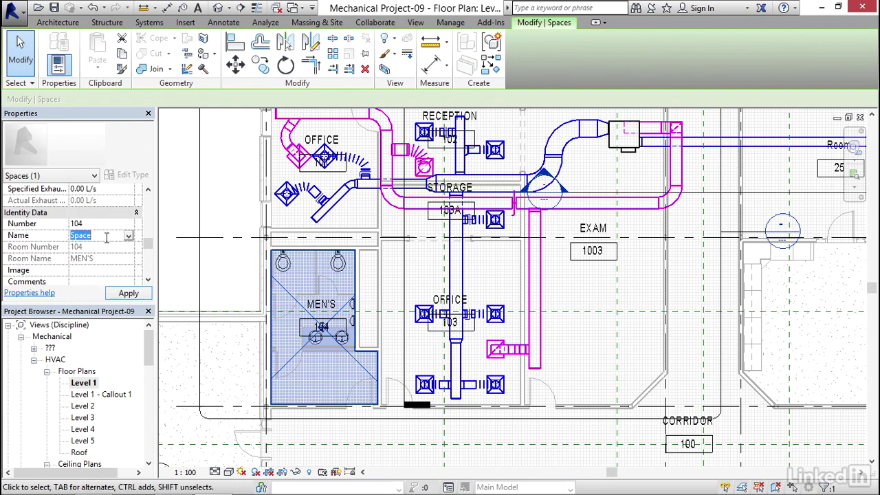
{"action": "type", "text": "MEN"}
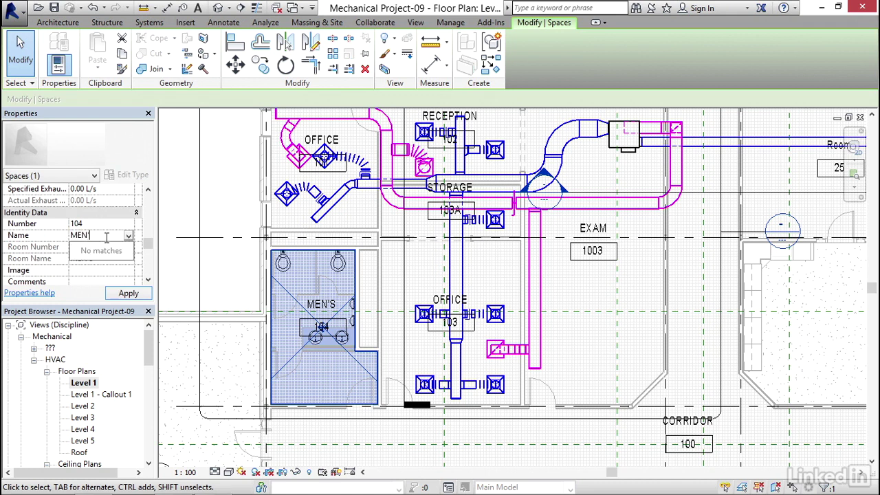
{"action": "type", "text": "'S"}
{"action": "left_click", "coordinate": [126, 293]}
{"action": "middle_click_drag", "start_coordinate": [562, 296], "coordinate": [406, 361]}
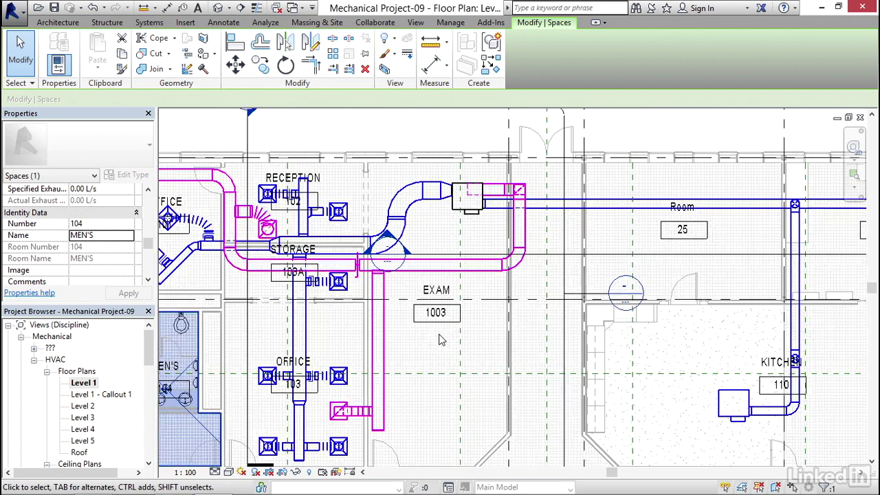
{"action": "key", "text": "Escape"}
Number the exam space 1003 and name it EXAM.
{"action": "scroll", "coordinate": [410, 353], "scroll_direction": "down", "scroll_amount": 3}
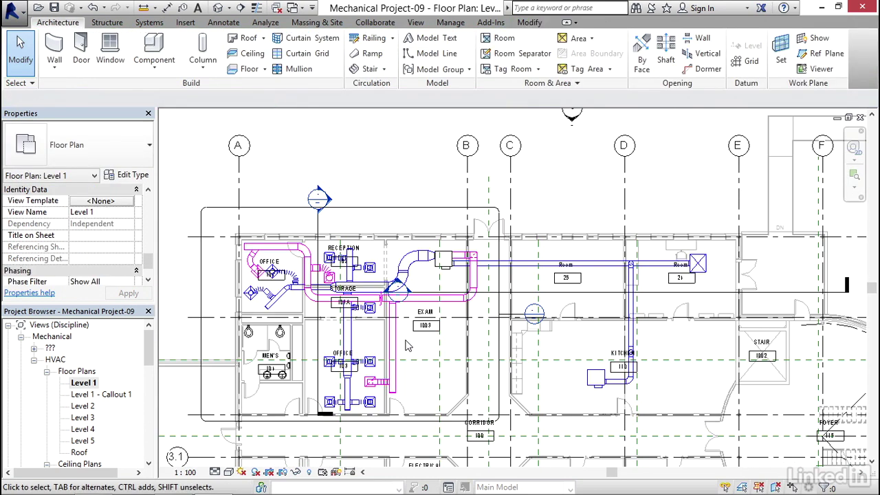
{"action": "left_click", "coordinate": [404, 353]}
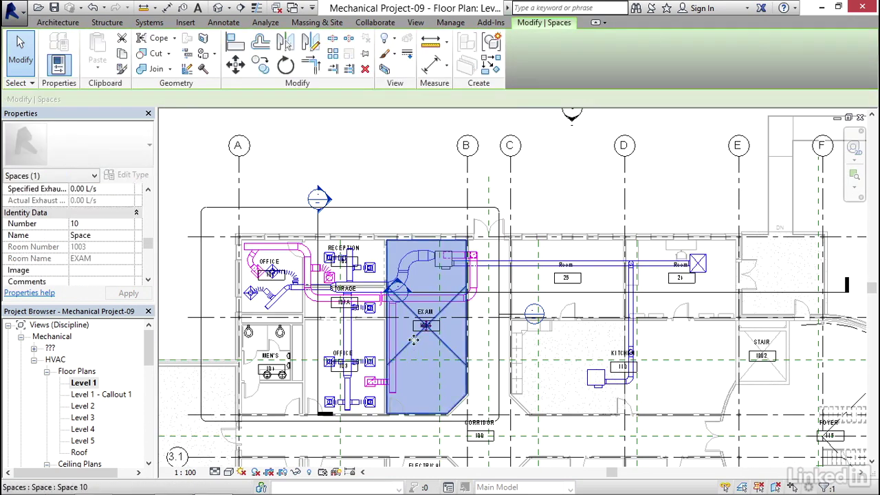
{"action": "scroll", "coordinate": [405, 350], "scroll_direction": "up", "scroll_amount": 5}
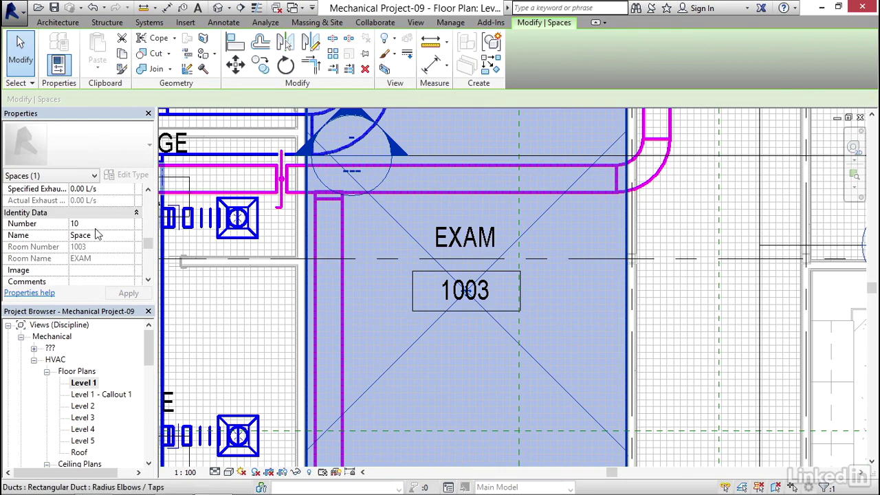
{"action": "left_click", "coordinate": [101, 224]}
{"action": "type", "text": "1"}
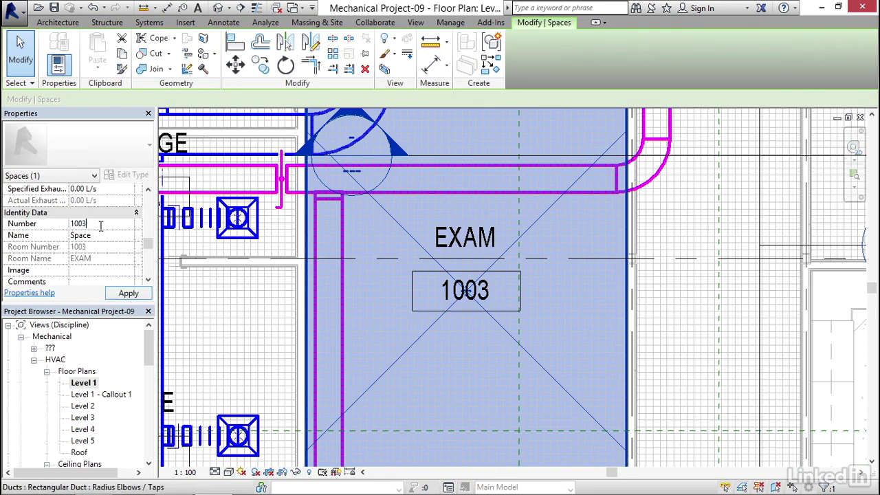
{"action": "left_click", "coordinate": [100, 235]}
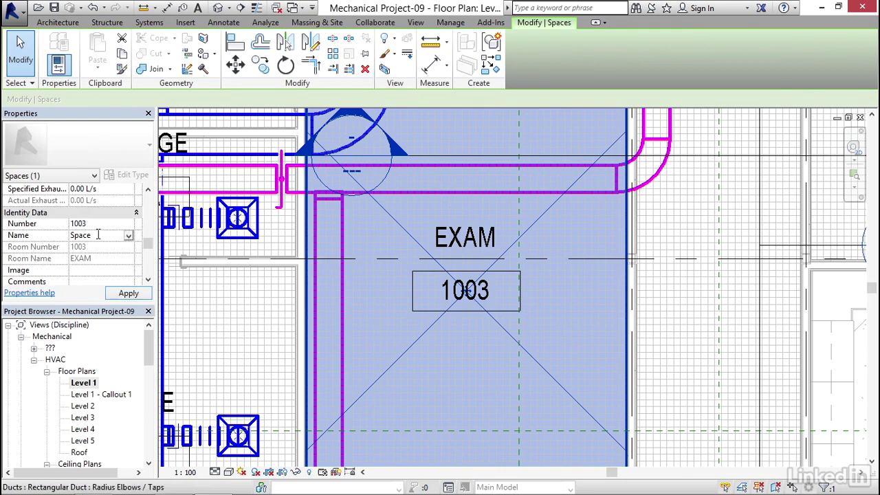
{"action": "left_click_drag", "start_coordinate": [101, 235], "coordinate": [52, 239]}
{"action": "type", "text": "EXA"}
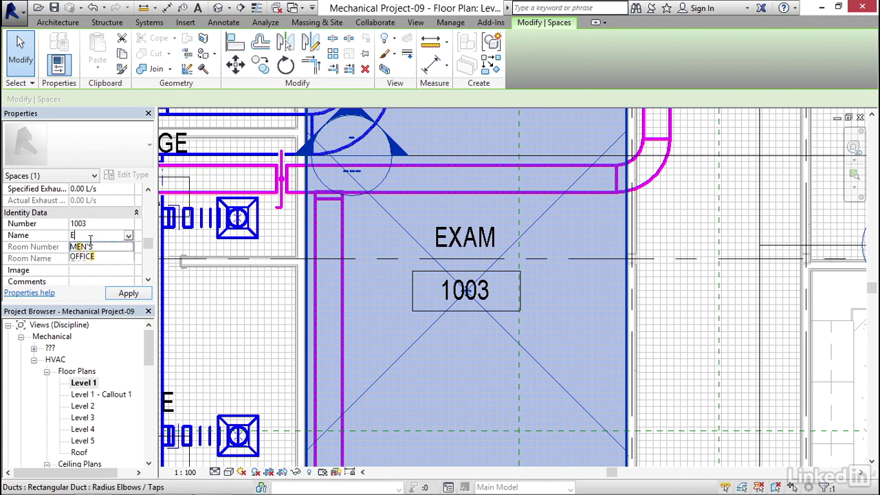
{"action": "left_click", "coordinate": [128, 293]}
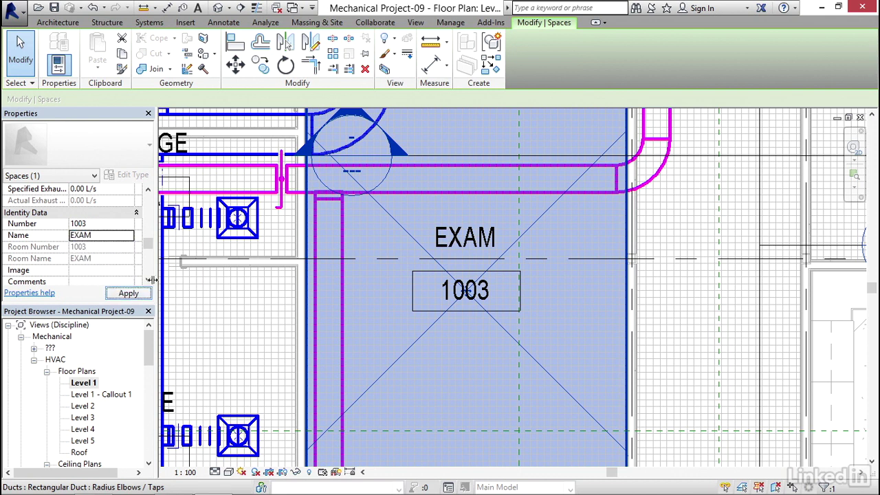
{"action": "scroll", "coordinate": [227, 282], "scroll_direction": "down", "scroll_amount": 5}
{"action": "scroll", "coordinate": [226, 282], "scroll_direction": "down", "scroll_amount": 1}
{"action": "middle_click_drag", "start_coordinate": [227, 281], "coordinate": [199, 179]}
{"action": "key", "text": "Escape"}
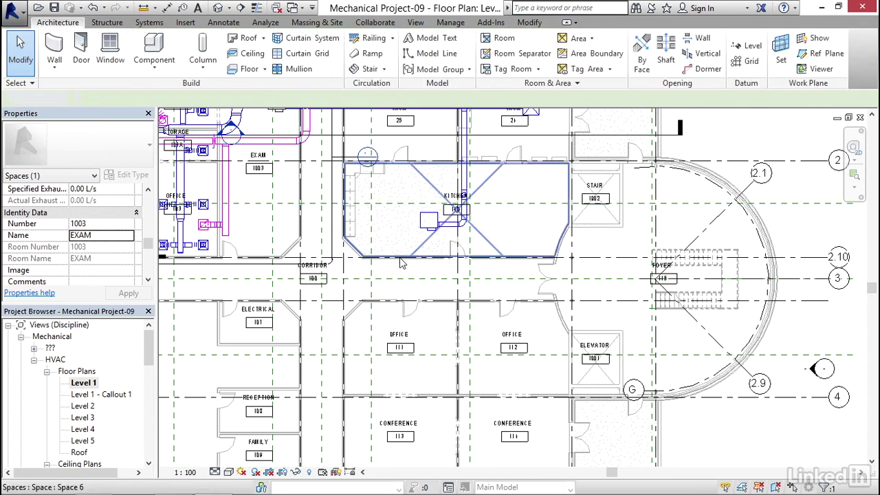
Number the corridor space 100 and name it CORRIDOR.
{"action": "left_click", "coordinate": [331, 300]}
{"action": "scroll", "coordinate": [268, 278], "scroll_direction": "up", "scroll_amount": 3}
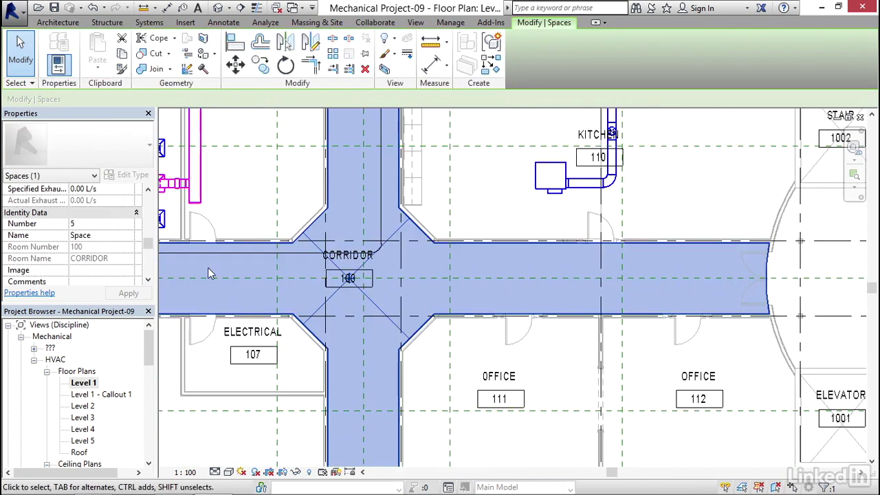
{"action": "left_click", "coordinate": [88, 225]}
{"action": "double_click", "coordinate": [87, 225]}
{"action": "type", "text": "100"}
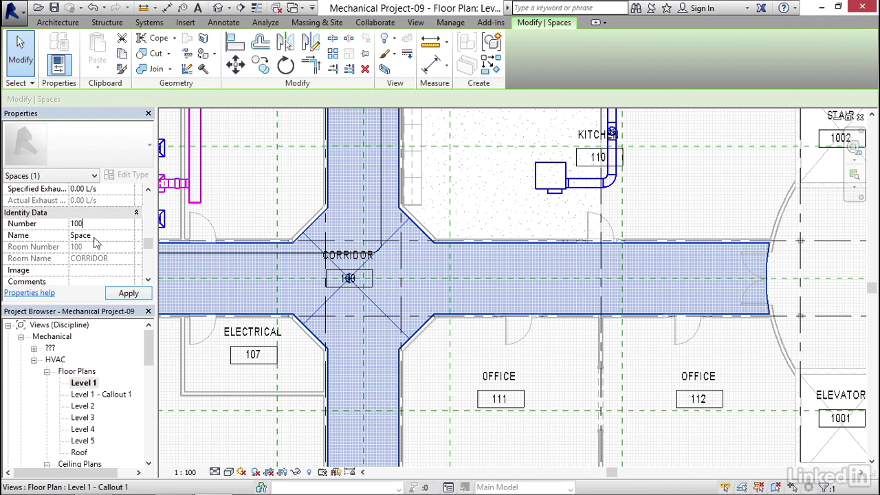
{"action": "left_click", "coordinate": [104, 235]}
{"action": "type", "text": "CORRIDOR"}
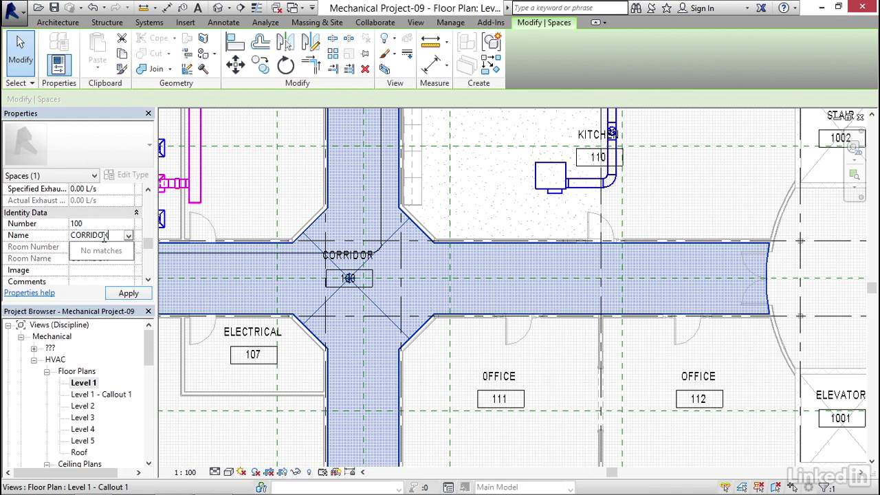
{"action": "left_click", "coordinate": [131, 295]}
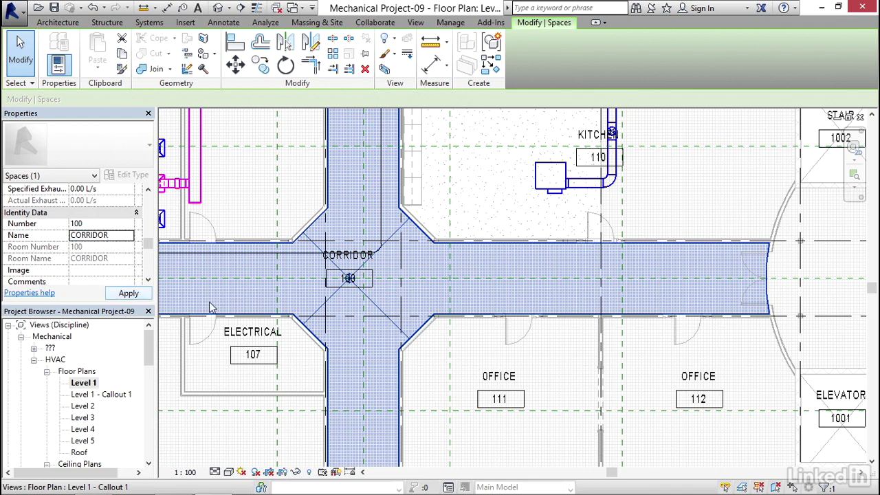
{"action": "scroll", "coordinate": [297, 285], "scroll_direction": "down", "scroll_amount": 5}
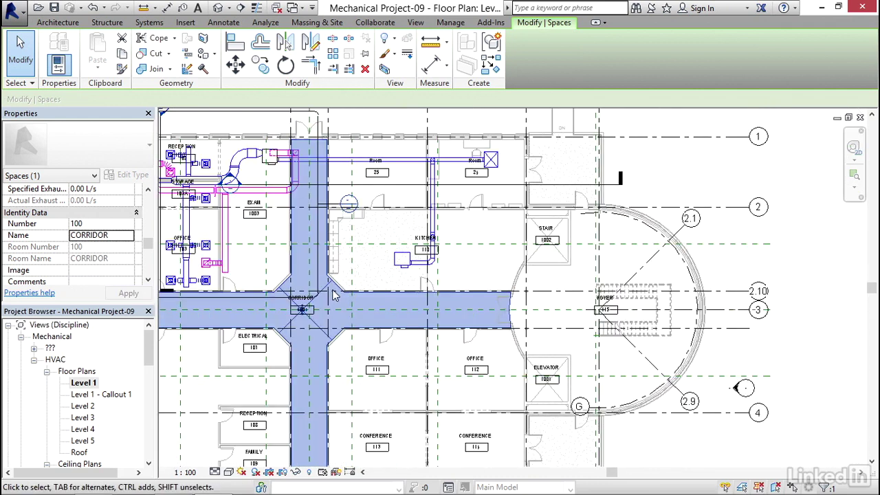
{"action": "key", "text": "Escape"}
{"action": "scroll", "coordinate": [402, 303], "scroll_direction": "down", "scroll_amount": 4}
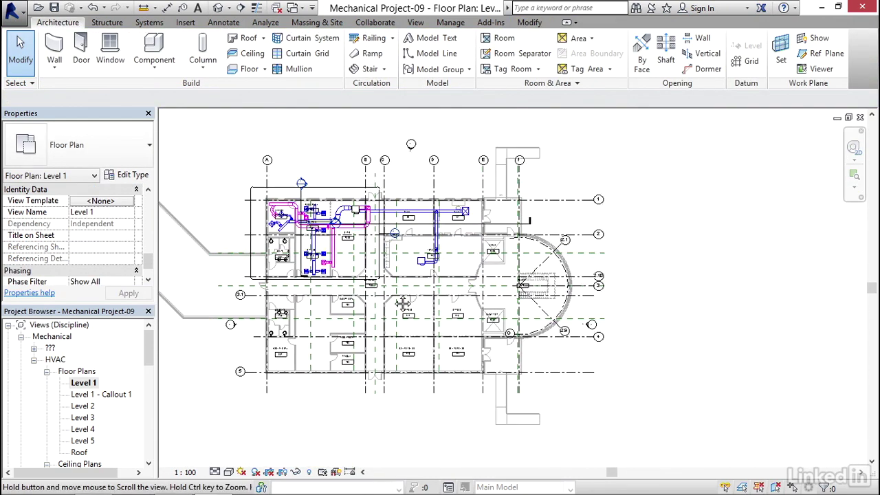
{"action": "scroll", "coordinate": [406, 304], "scroll_direction": "up", "scroll_amount": 2}
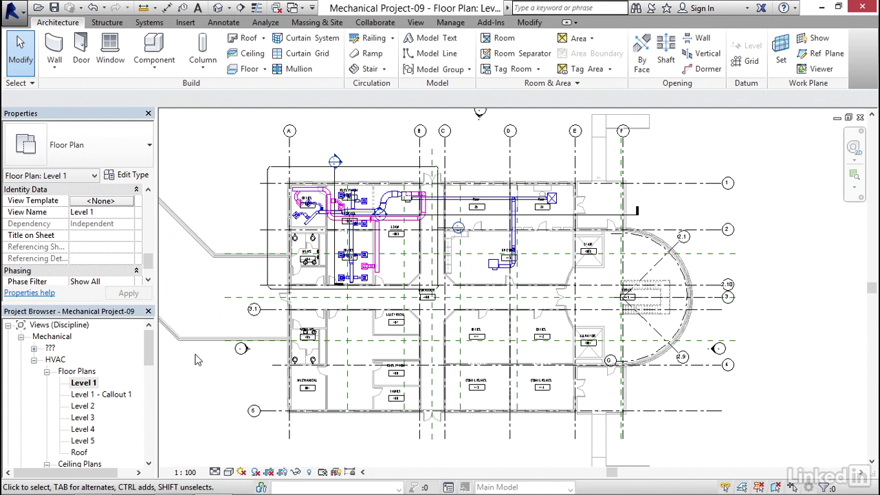
Duplicate the Level 1 view as Level 1 Copy 1 and open it.
{"action": "right_click", "coordinate": [92, 385]}
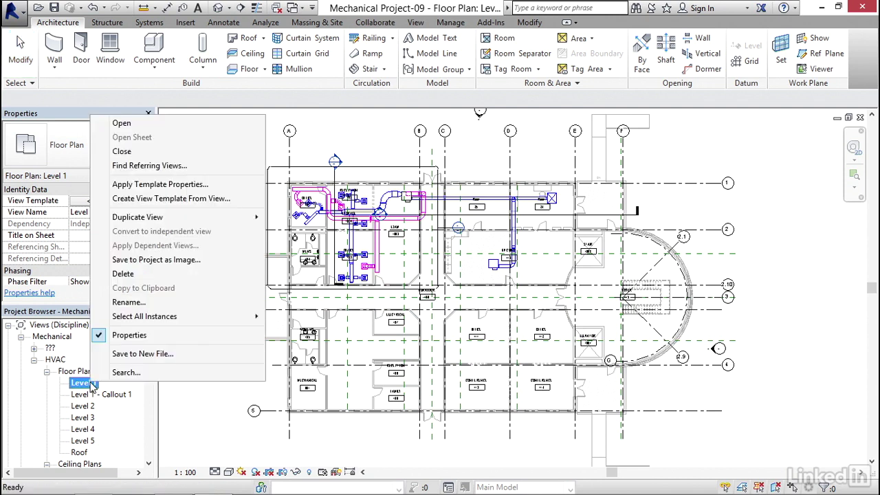
{"action": "mouse_move", "coordinate": [182, 218]}
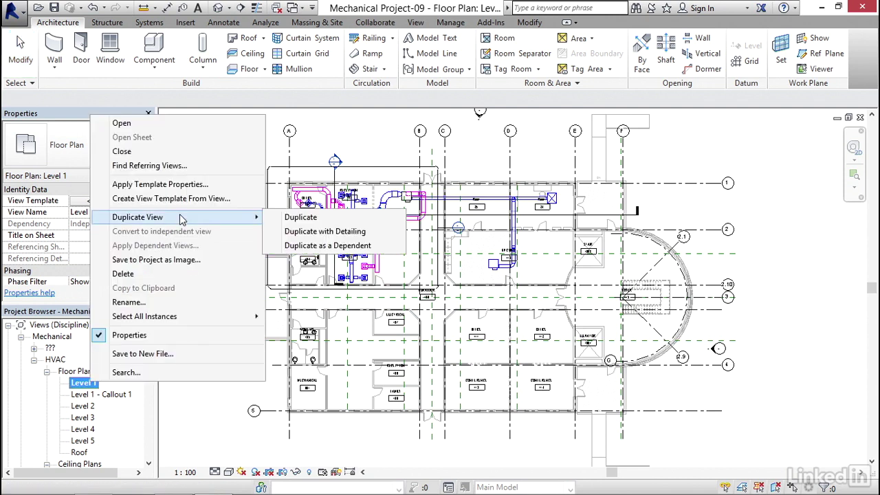
{"action": "left_click", "coordinate": [325, 220]}
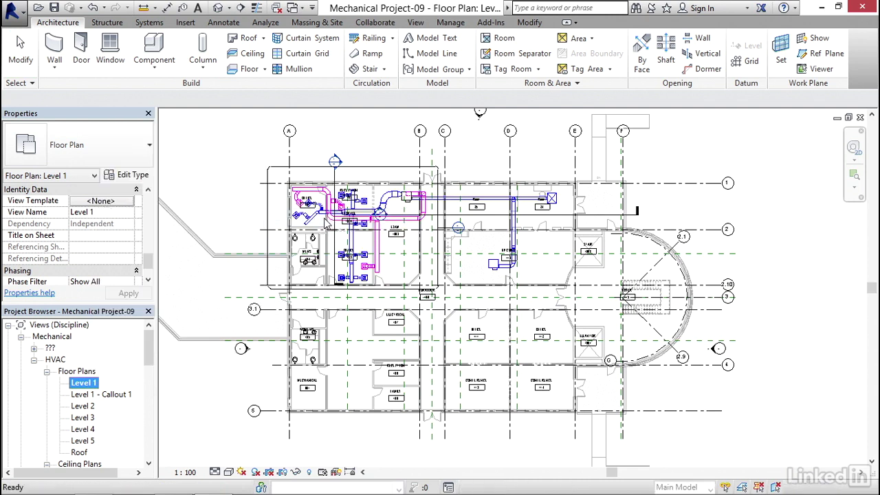
{"action": "scroll", "coordinate": [302, 253], "scroll_direction": "up", "scroll_amount": 5}
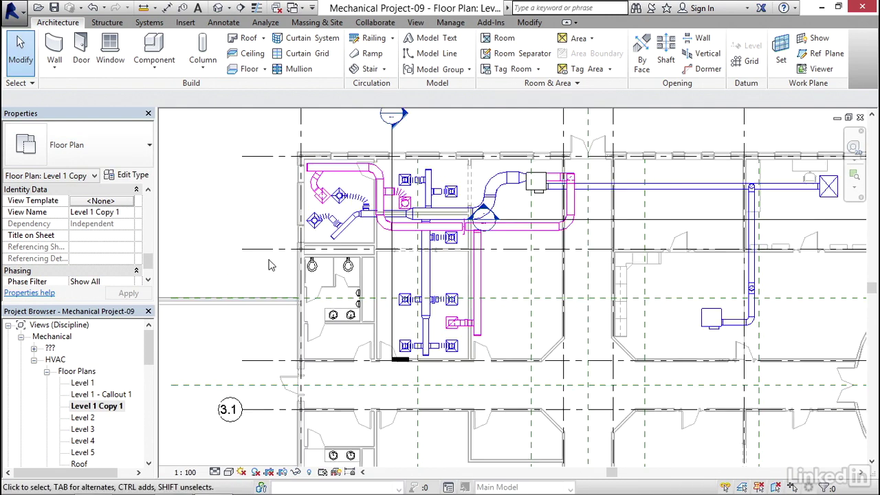
{"action": "scroll", "coordinate": [459, 330], "scroll_direction": "down", "scroll_amount": 8}
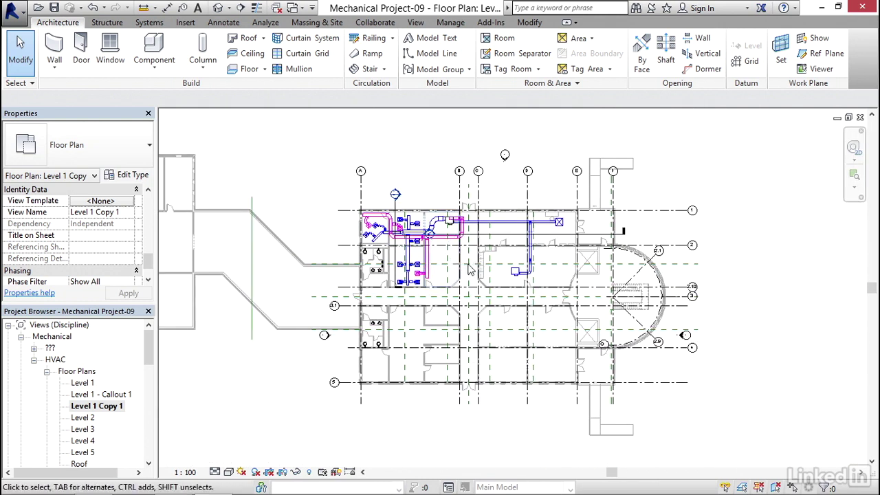
Rename the Level 1 Copy 1 view to Level 1 ZONE PLAN.
{"action": "right_click", "coordinate": [103, 407]}
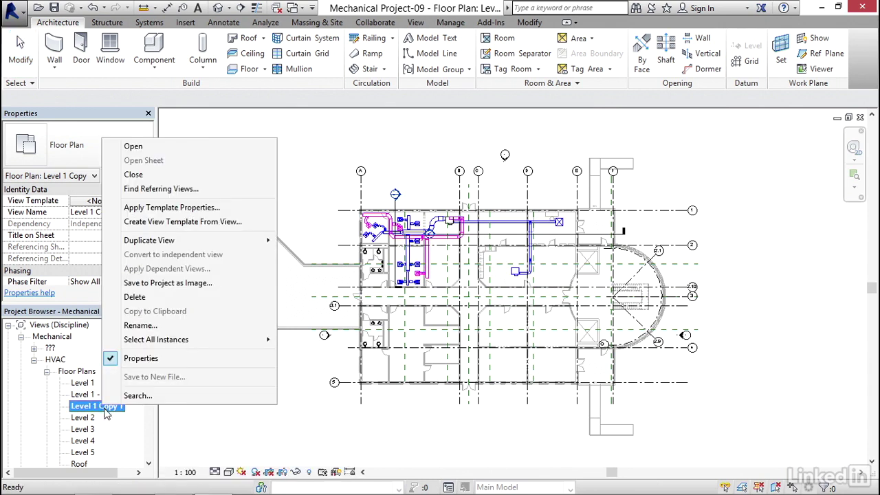
{"action": "left_click", "coordinate": [141, 325]}
{"action": "left_click", "coordinate": [436, 239]}
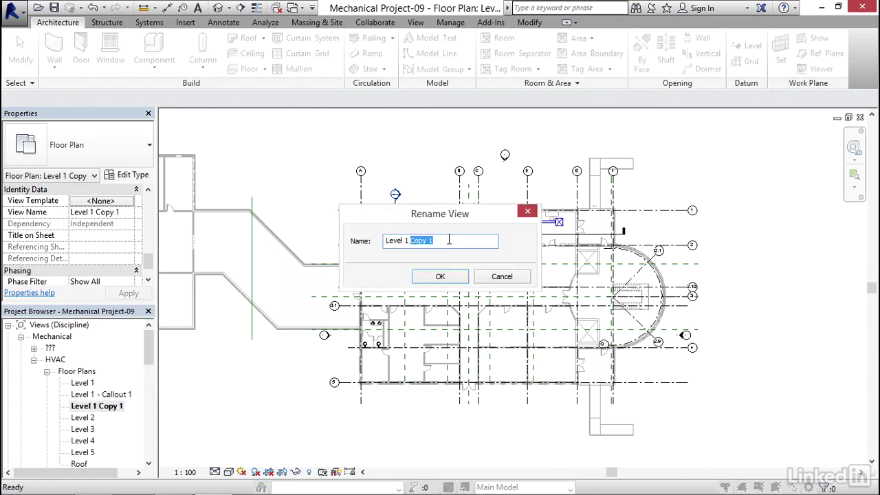
{"action": "type", "text": "zO"}
{"action": "left_click", "coordinate": [440, 276]}
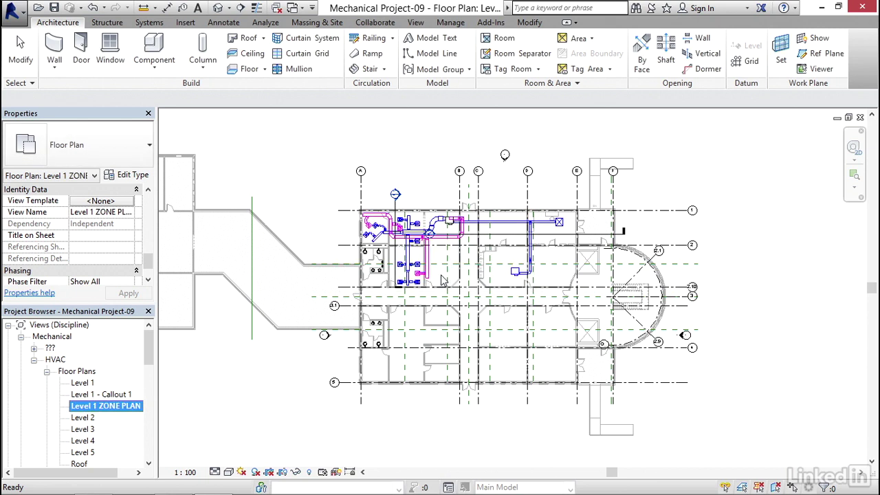
{"action": "middle_click_drag", "start_coordinate": [482, 305], "coordinate": [416, 297]}
{"action": "scroll", "coordinate": [397, 296], "scroll_direction": "up", "scroll_amount": 1}
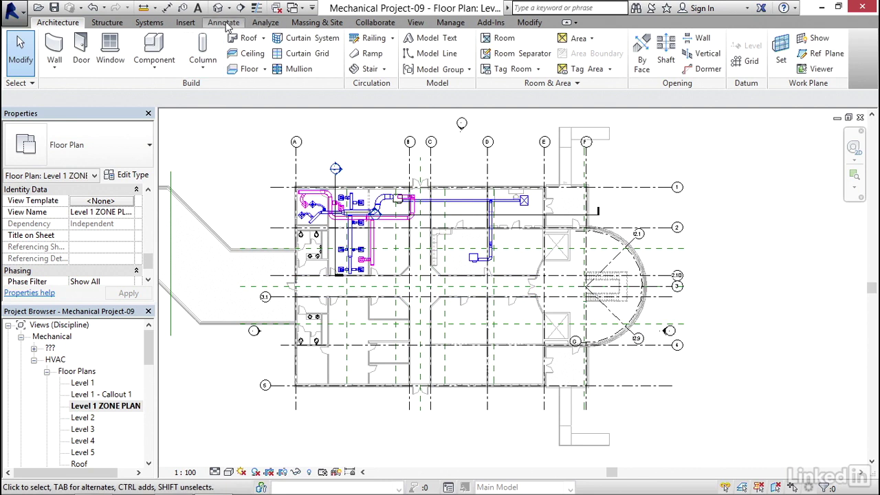
Start a new zone with OFFICE 101, RECEPTION 102, the storage space, OFFICE 103 and MEN'S 104.
{"action": "left_click", "coordinate": [267, 24]}
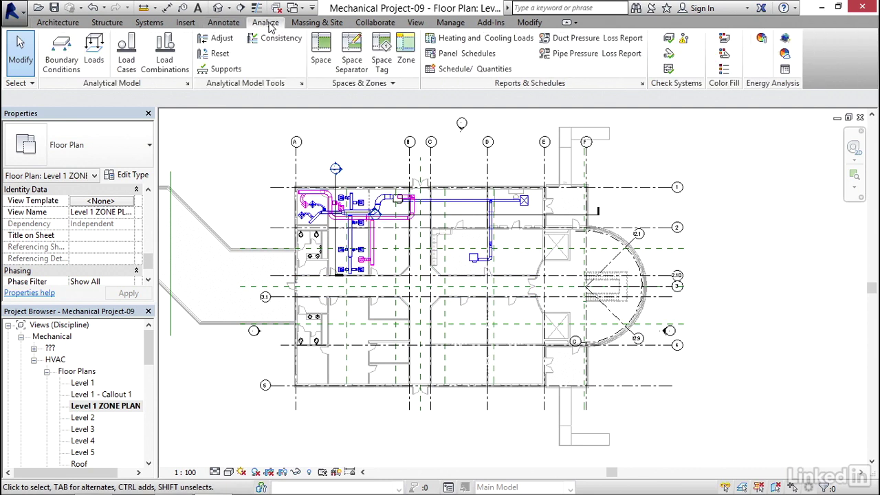
{"action": "left_click", "coordinate": [405, 64]}
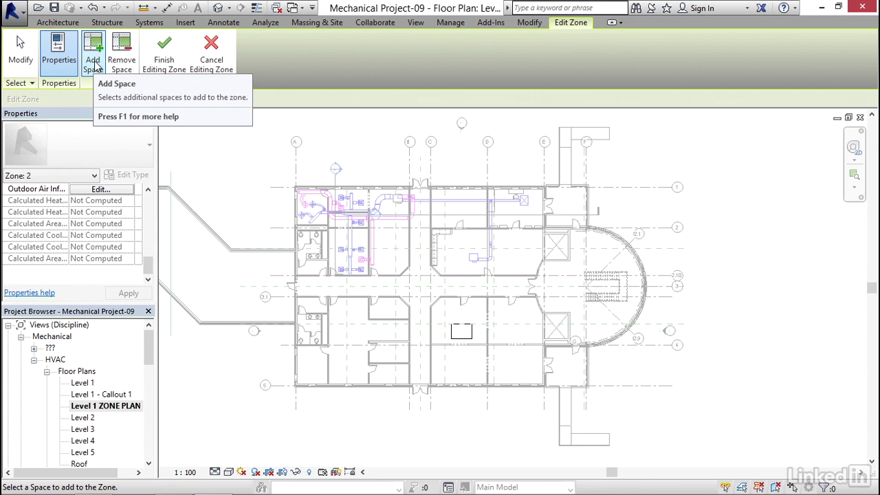
{"action": "scroll", "coordinate": [295, 186], "scroll_direction": "up", "scroll_amount": 3}
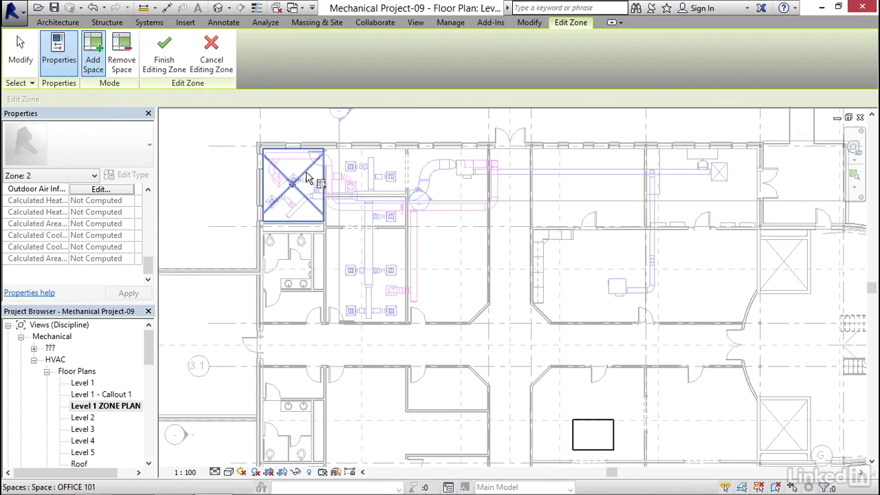
{"action": "left_click", "coordinate": [305, 173]}
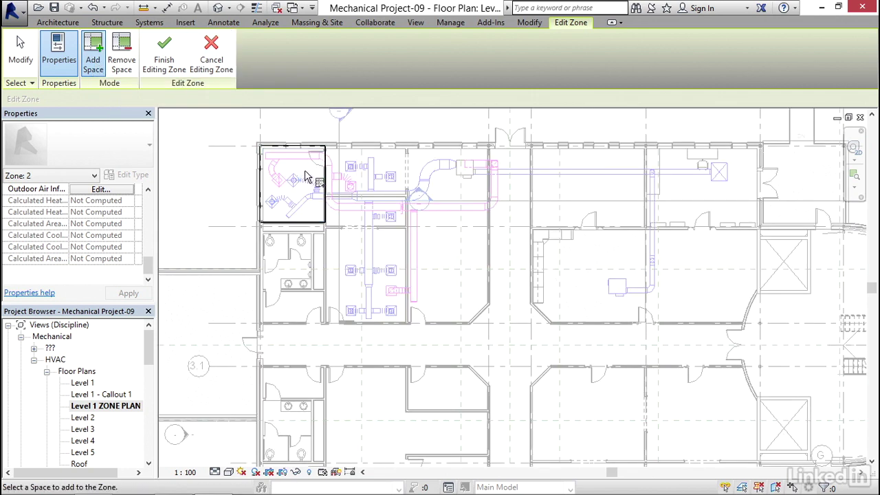
{"action": "left_click", "coordinate": [375, 183]}
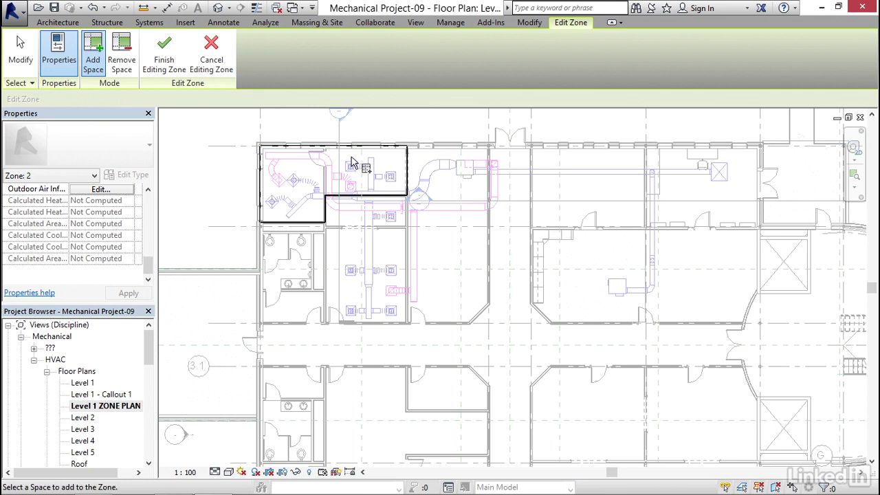
{"action": "left_click", "coordinate": [381, 218]}
{"action": "left_click", "coordinate": [389, 259]}
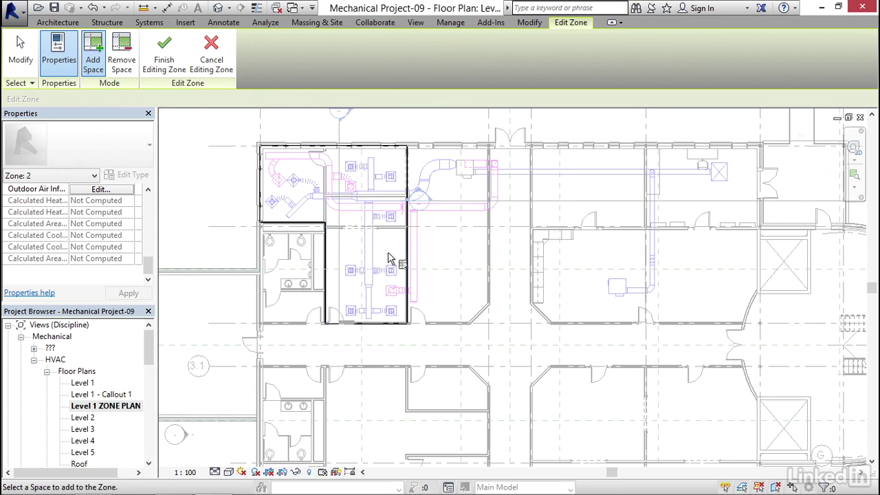
{"action": "left_click", "coordinate": [299, 274]}
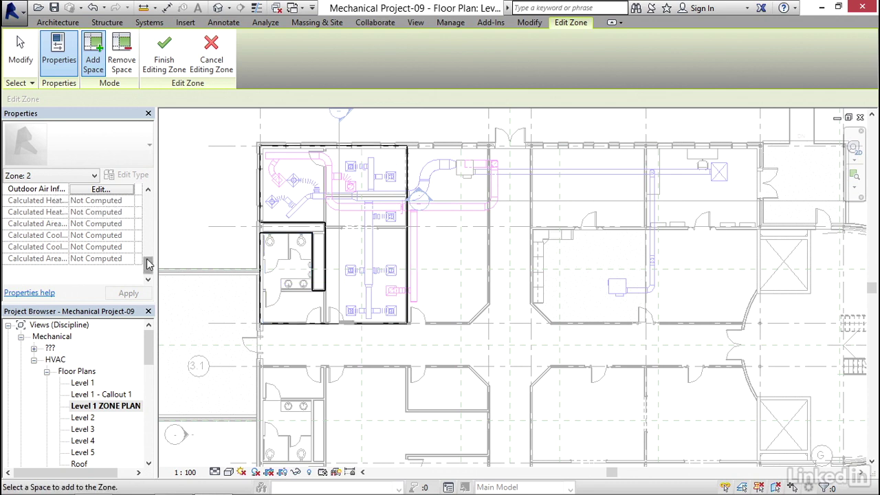
Name the zone Northwest Zone and finish editing it.
{"action": "scroll", "coordinate": [103, 220], "scroll_direction": "up", "scroll_amount": 5}
{"action": "left_click_drag", "start_coordinate": [148, 205], "coordinate": [149, 234]}
{"action": "left_click", "coordinate": [90, 236]}
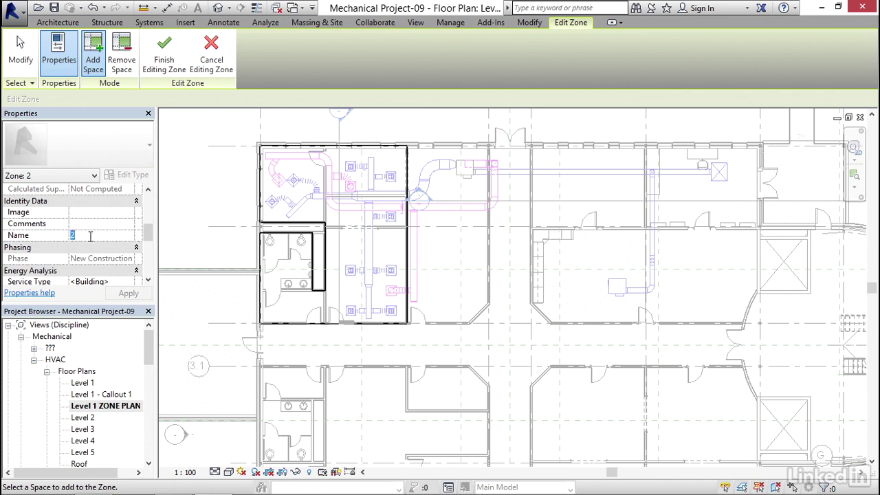
{"action": "type", "text": "Northwest Zone"}
{"action": "scroll", "coordinate": [440, 289], "scroll_direction": "down", "scroll_amount": 3}
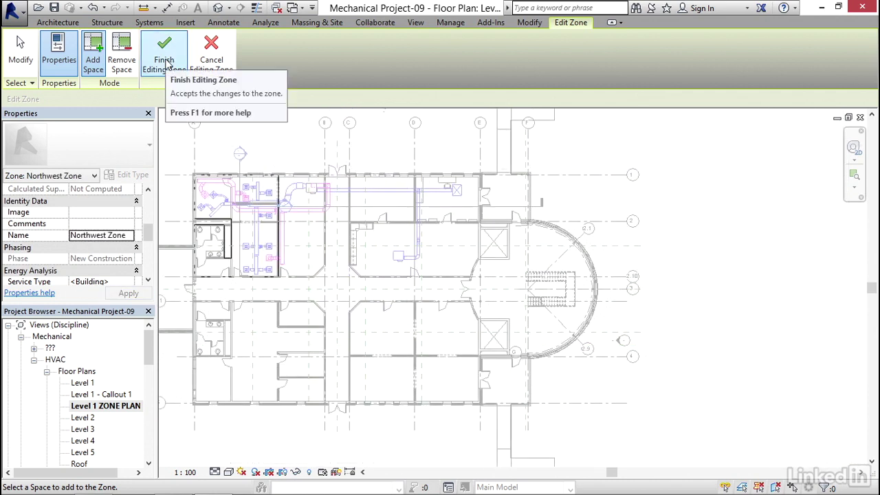
{"action": "left_click", "coordinate": [166, 65]}
Create a zone containing EXAM 1003, name it Exam Zone, and finish editing it.
{"action": "middle_click_drag", "start_coordinate": [362, 261], "coordinate": [317, 199]}
{"action": "left_click", "coordinate": [402, 55]}
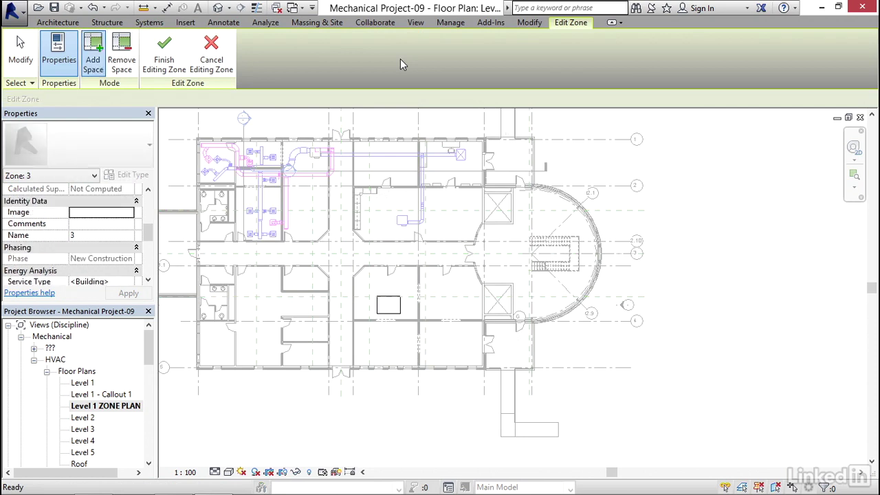
{"action": "middle_click_drag", "start_coordinate": [384, 172], "coordinate": [385, 165]}
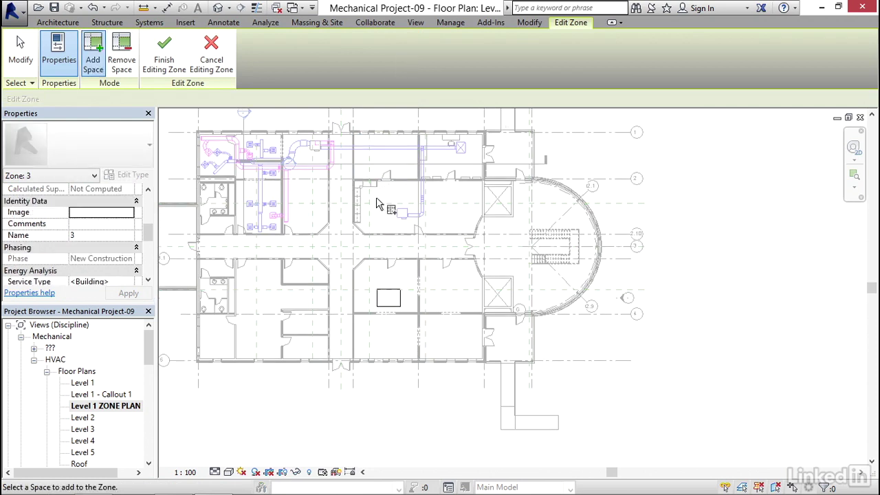
{"action": "left_click", "coordinate": [317, 197]}
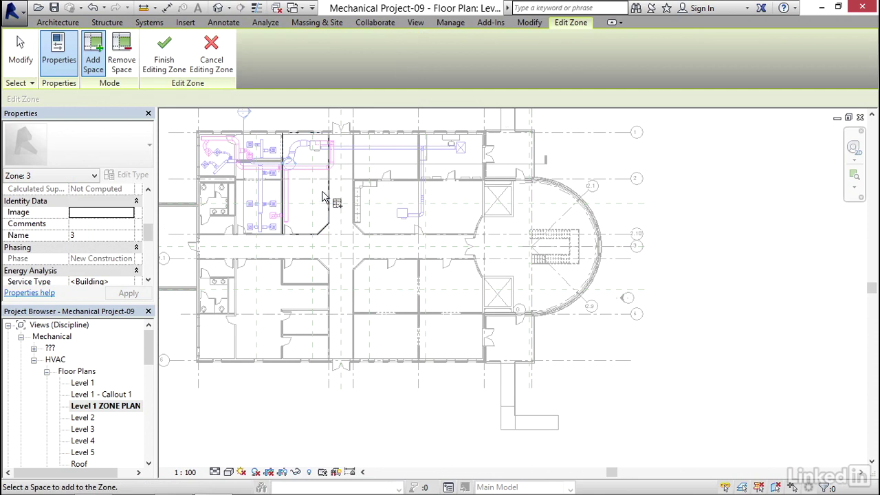
{"action": "left_click", "coordinate": [94, 237]}
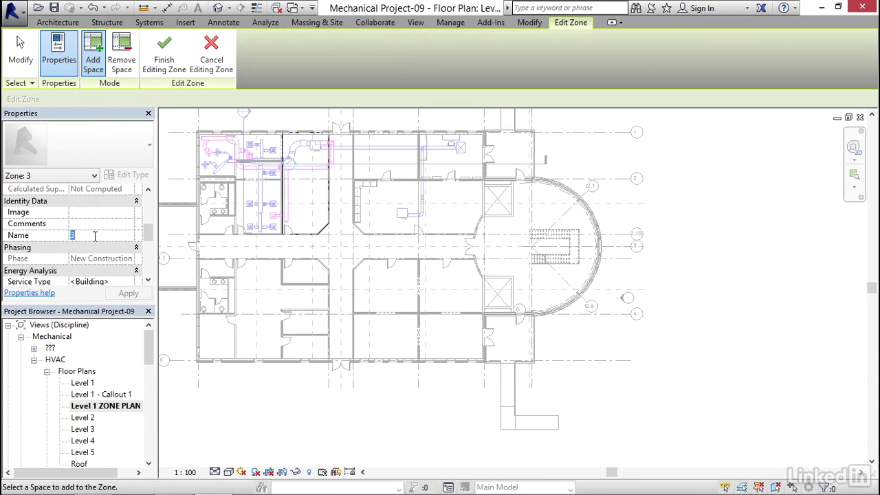
{"action": "type", "text": "Exam Zone"}
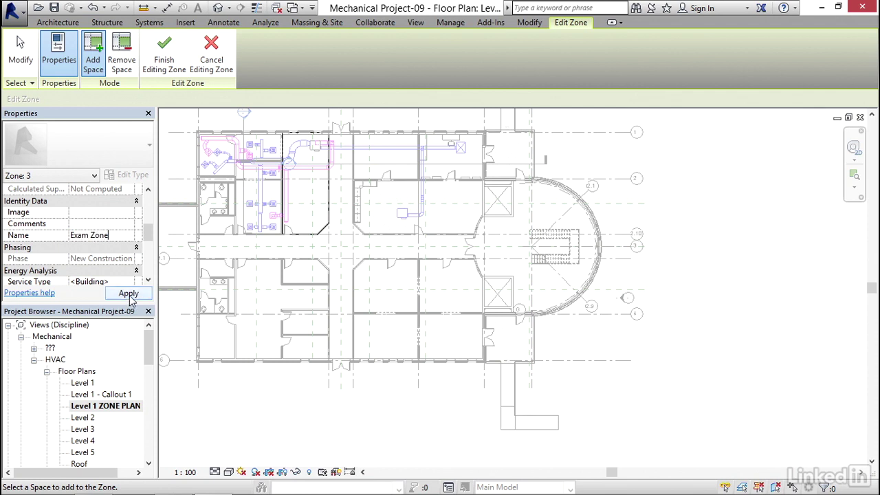
{"action": "left_click", "coordinate": [128, 294]}
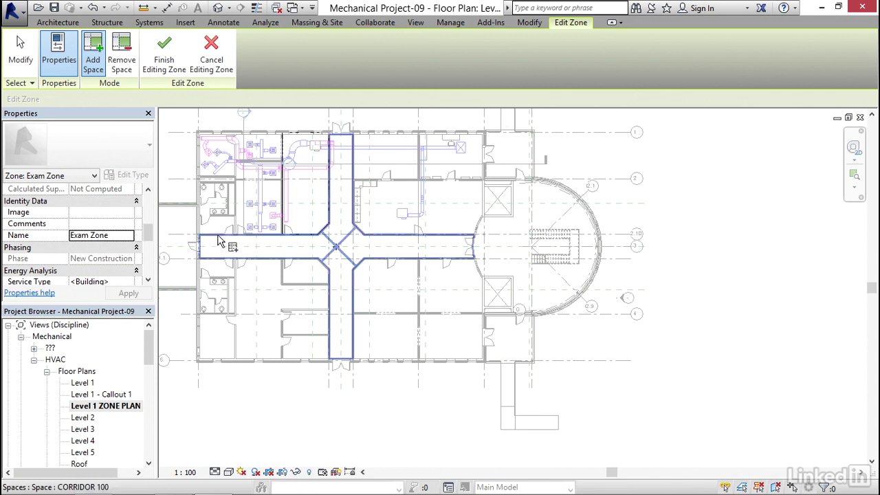
{"action": "left_click", "coordinate": [338, 231]}
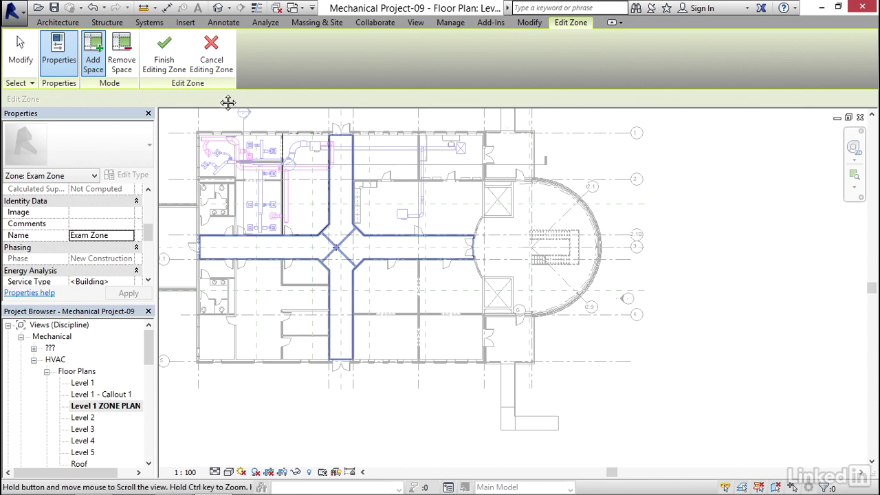
{"action": "left_click", "coordinate": [165, 55]}
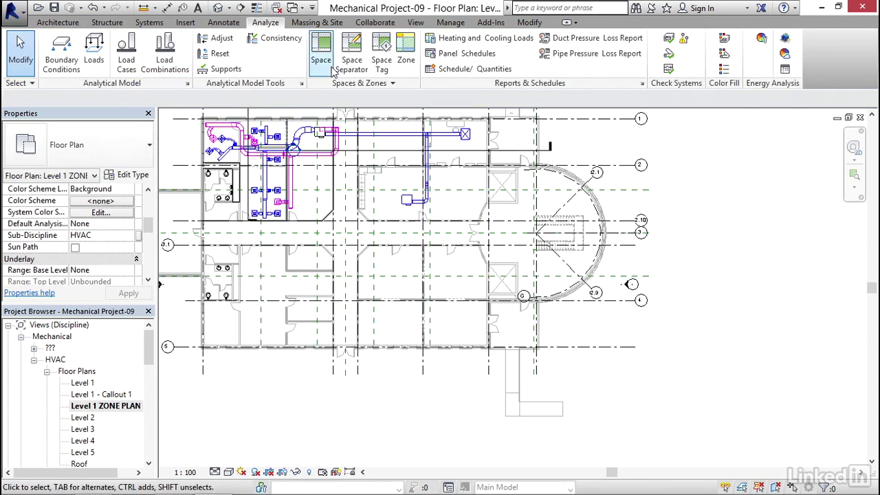
Add the corridor space to a new zone and name it Corridor Zone.
{"action": "left_click", "coordinate": [406, 52]}
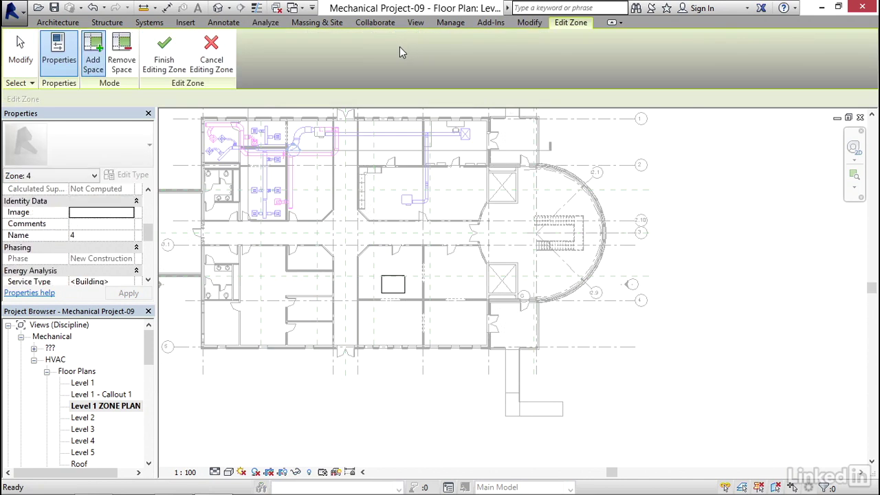
{"action": "left_click", "coordinate": [347, 232]}
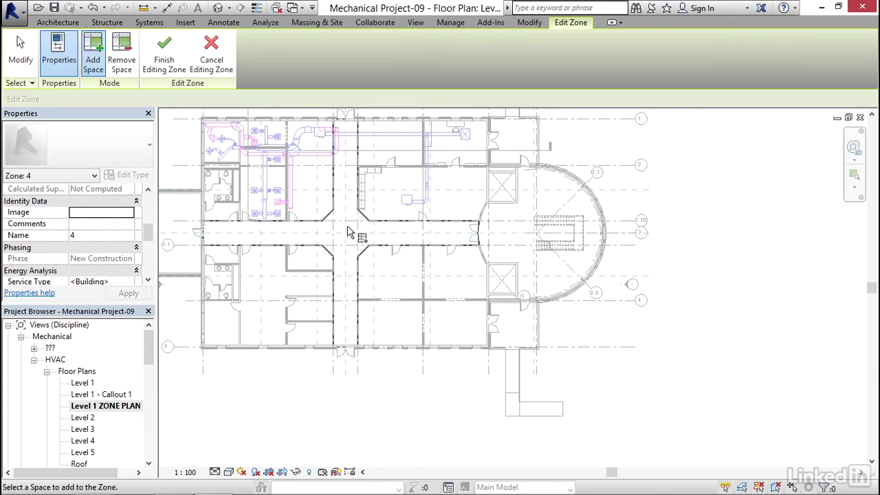
{"action": "left_click", "coordinate": [103, 235]}
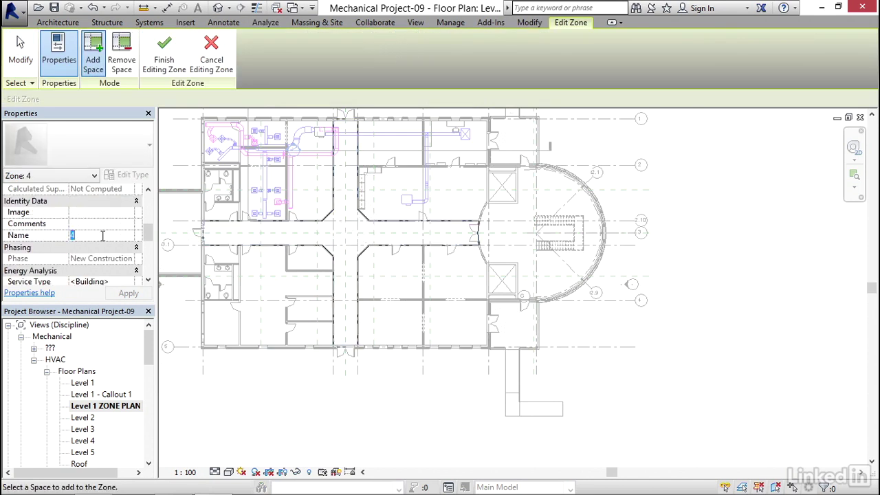
{"action": "type", "text": "Corridor Zone"}
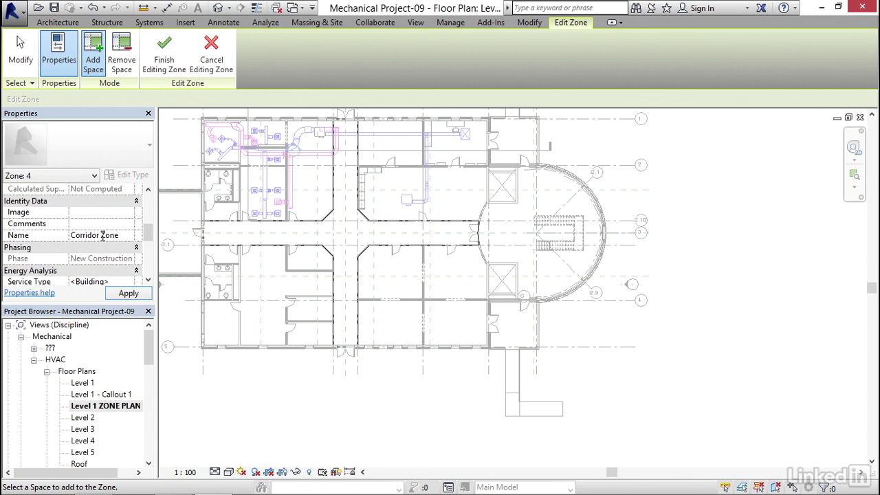
{"action": "left_click", "coordinate": [128, 293]}
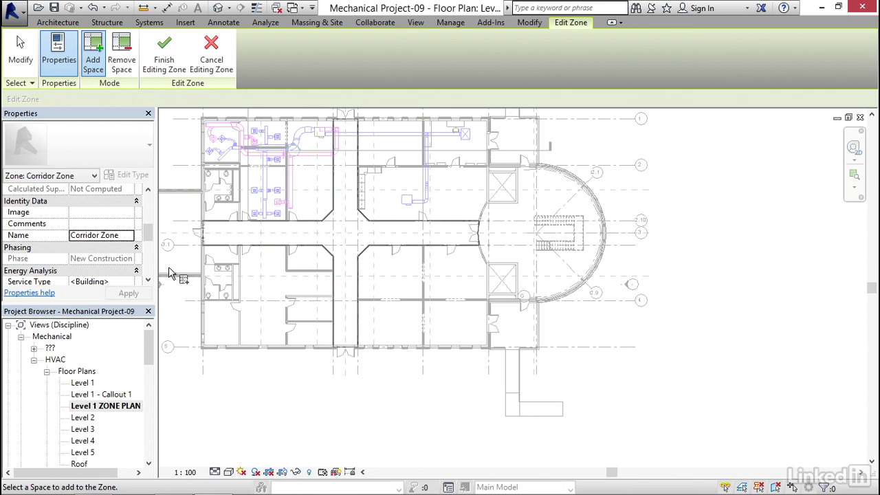
{"action": "middle_click_drag", "start_coordinate": [292, 283], "coordinate": [312, 285]}
Finish the Corridor Zone and bring the lower-left rooms into view.
{"action": "left_click", "coordinate": [163, 55]}
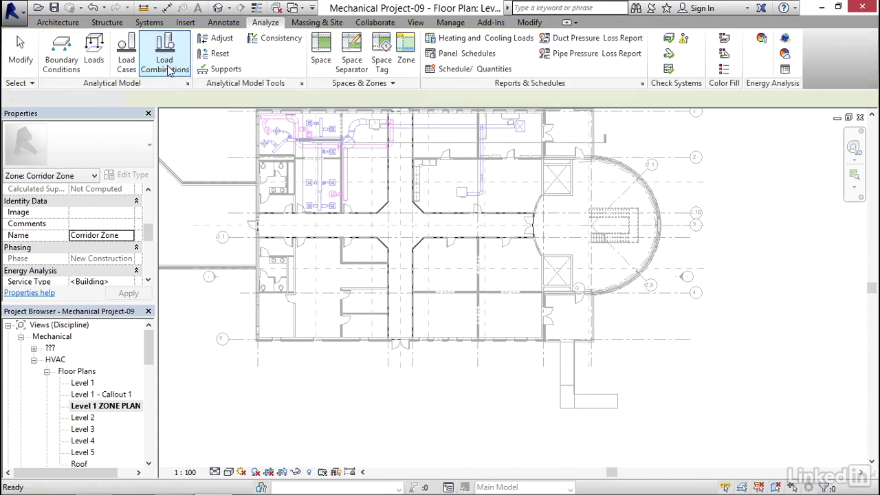
{"action": "left_click", "coordinate": [20, 51]}
{"action": "middle_click_drag", "start_coordinate": [254, 303], "coordinate": [255, 282]}
{"action": "scroll", "coordinate": [229, 241], "scroll_direction": "up", "scroll_amount": 1}
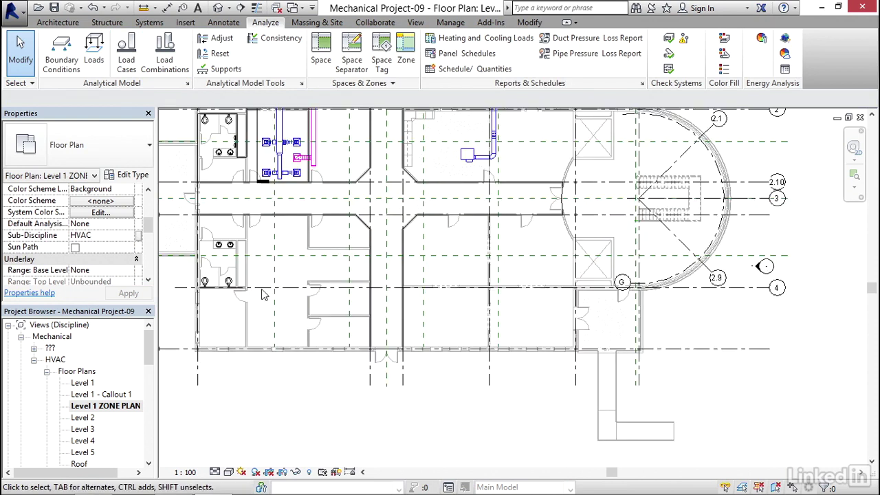
{"action": "scroll", "coordinate": [266, 295], "scroll_direction": "up", "scroll_amount": 1}
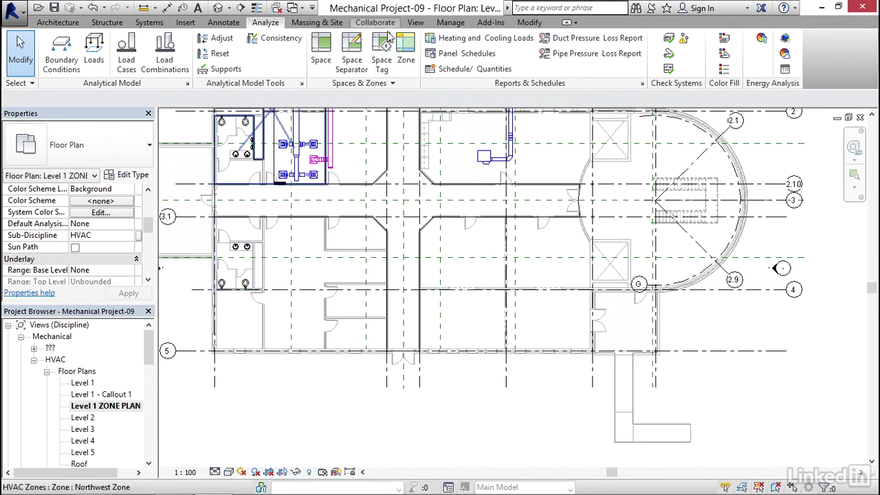
Create a zone from the lower-left restroom and four neighbouring rooms, named Southwest Zone.
{"action": "left_click", "coordinate": [406, 55]}
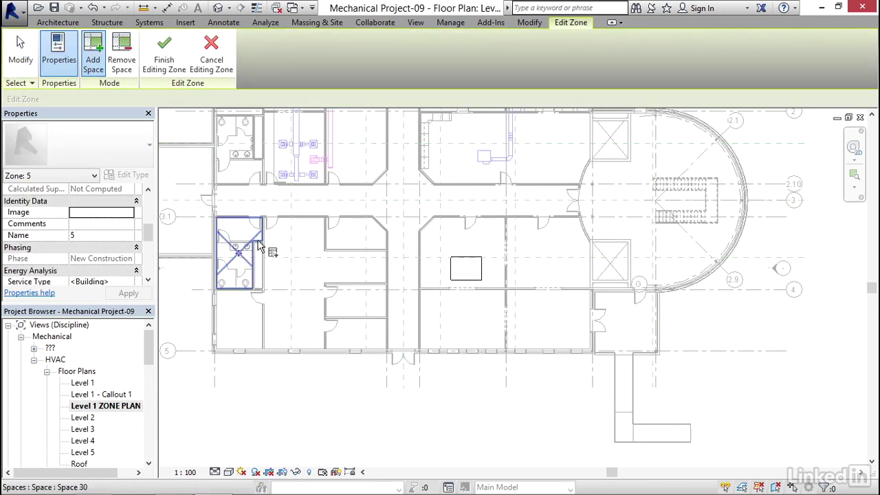
{"action": "left_click", "coordinate": [258, 249]}
{"action": "left_click", "coordinate": [255, 320]}
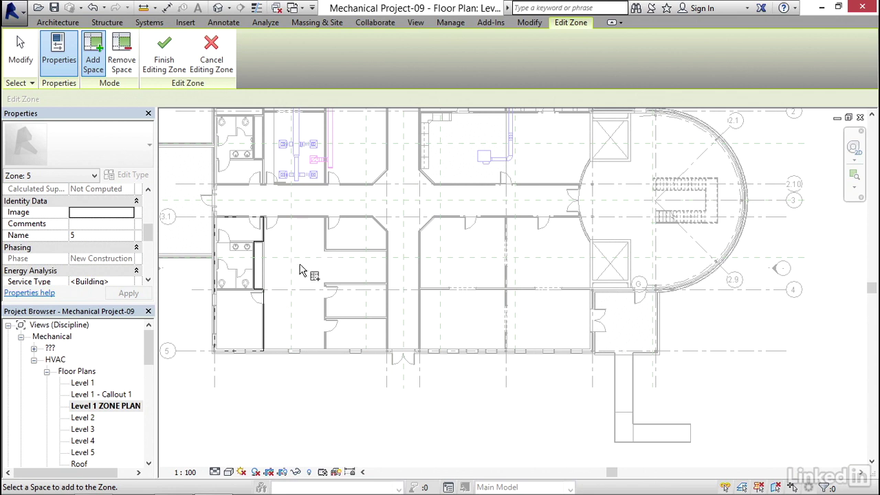
{"action": "left_click", "coordinate": [354, 241]}
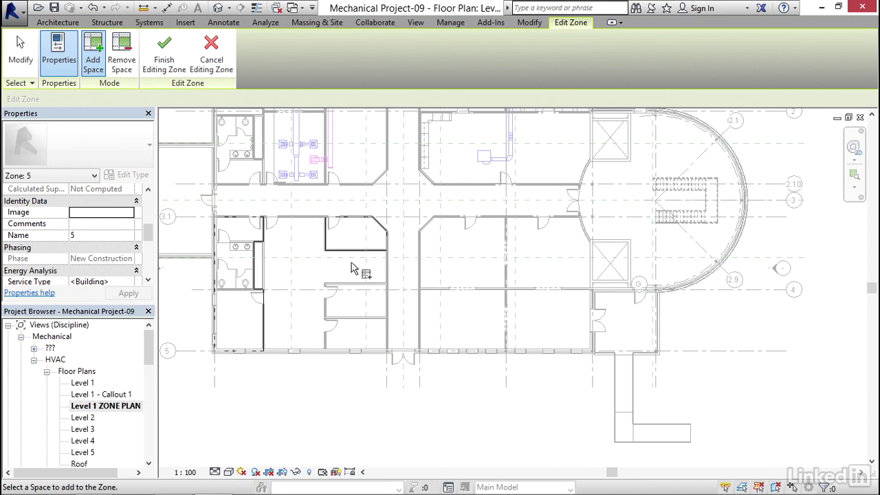
{"action": "left_click", "coordinate": [348, 308]}
{"action": "left_click", "coordinate": [355, 336]}
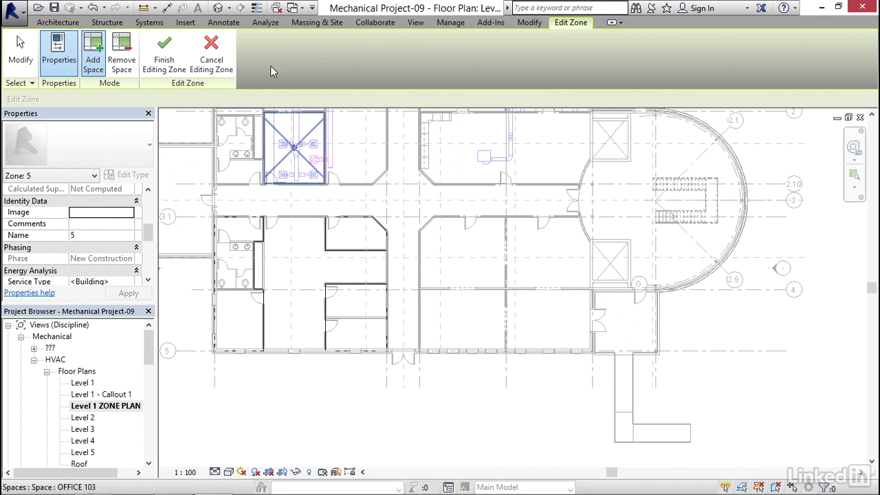
{"action": "left_click", "coordinate": [102, 235]}
{"action": "double_click", "coordinate": [102, 235]}
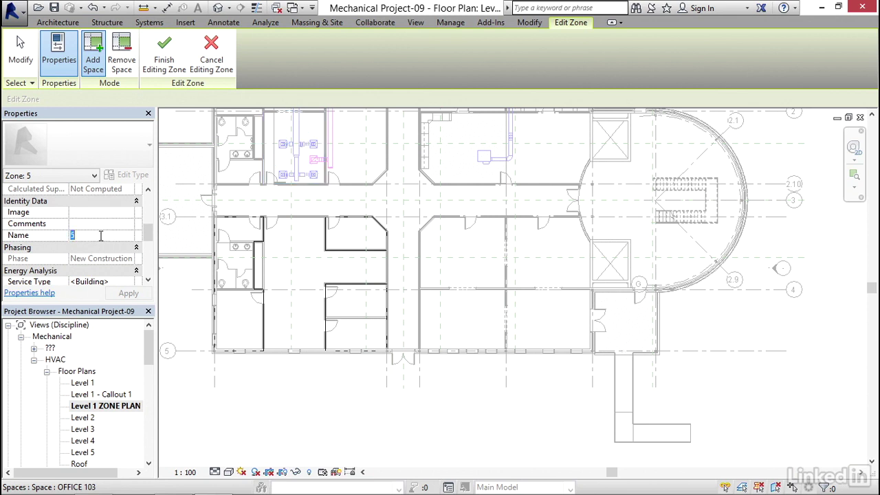
{"action": "type", "text": "Southwest Zone"}
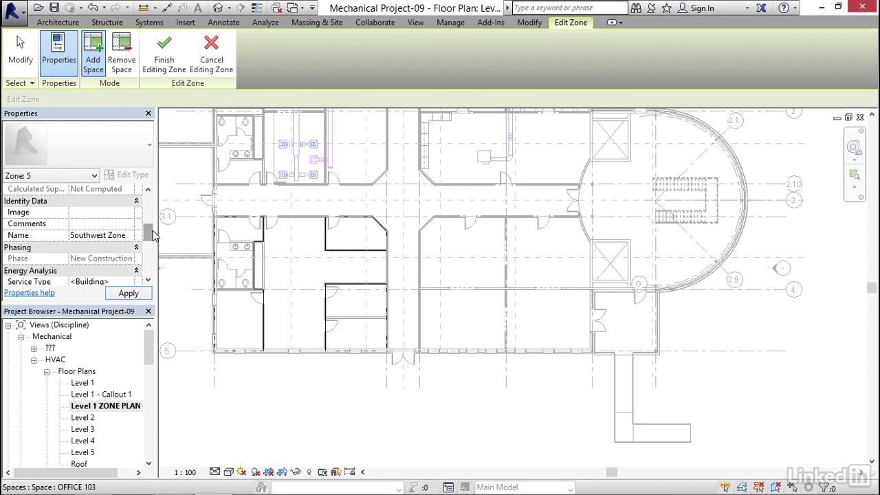
{"action": "left_click", "coordinate": [128, 293]}
Finish the Southwest Zone, then start a new zone with the two central and lower south-east rooms.
{"action": "middle_click_drag", "start_coordinate": [467, 303], "coordinate": [418, 301]}
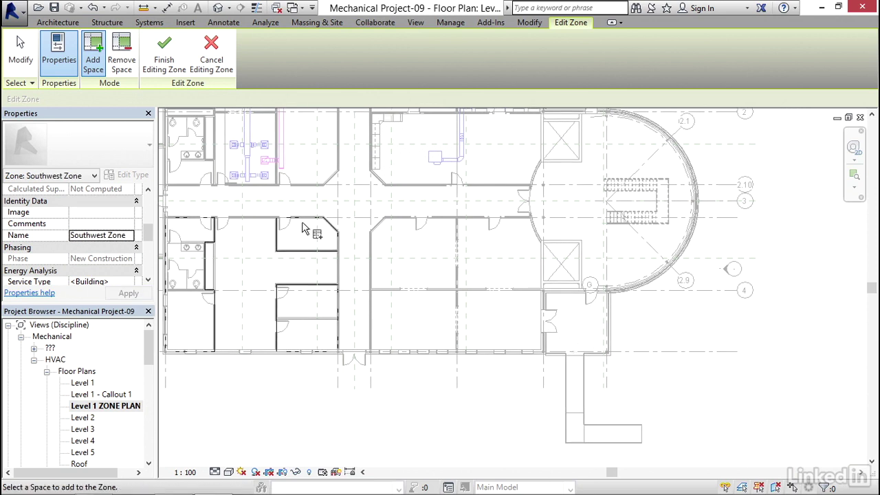
{"action": "left_click", "coordinate": [167, 55]}
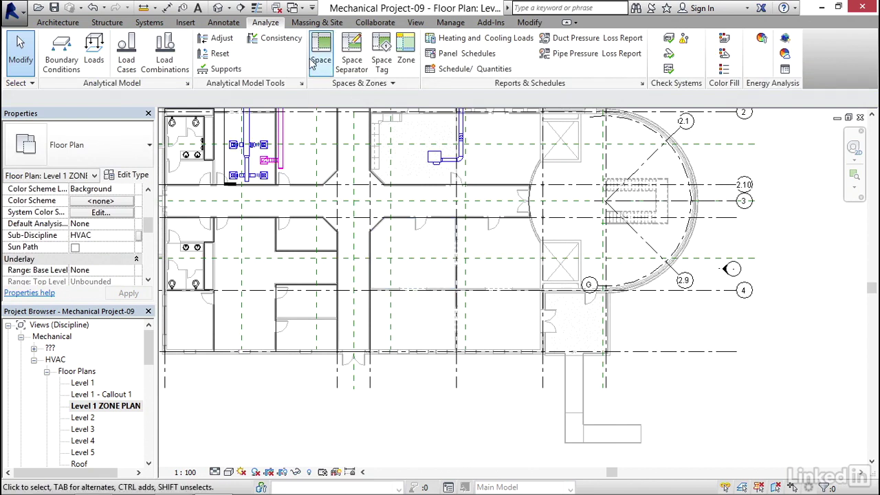
{"action": "left_click", "coordinate": [405, 59]}
{"action": "left_click", "coordinate": [434, 252]}
{"action": "left_click", "coordinate": [494, 251]}
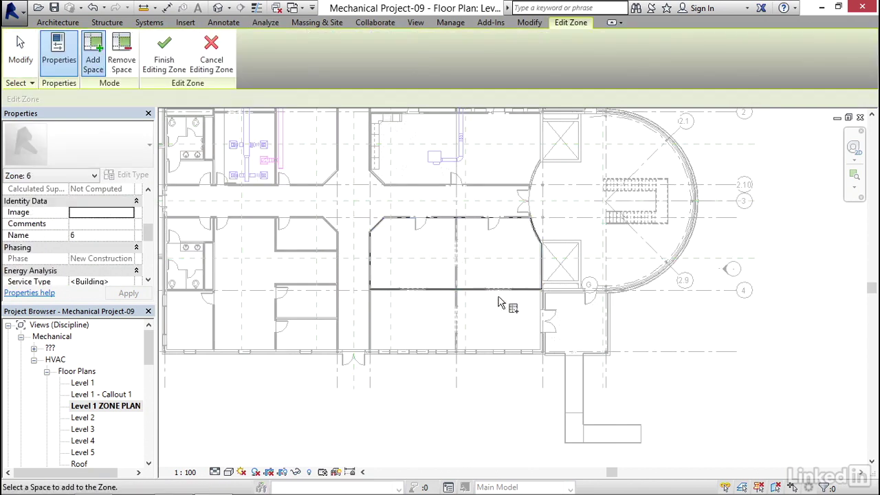
{"action": "left_click", "coordinate": [426, 320]}
{"action": "middle_click_drag", "start_coordinate": [486, 304], "coordinate": [477, 305]}
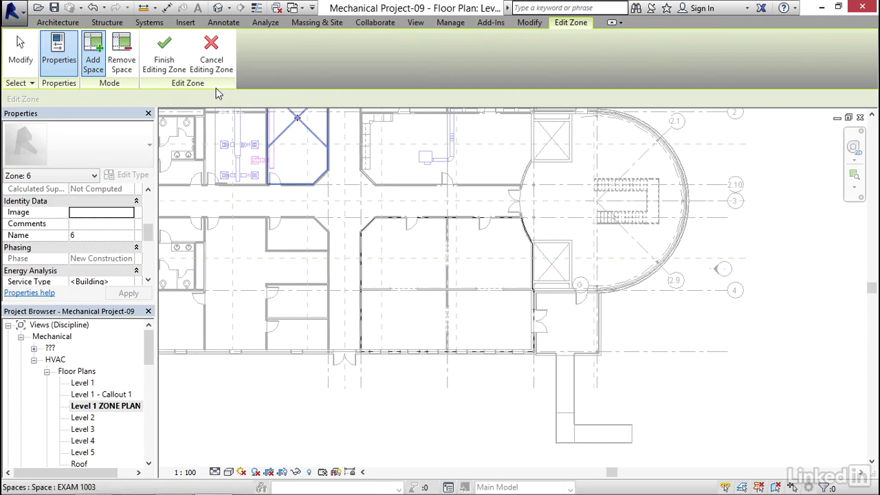
Name the new zone Southeast Zone, apply it, and finish zone editing.
{"action": "left_click", "coordinate": [95, 235]}
{"action": "type", "text": "Southeast Zone"}
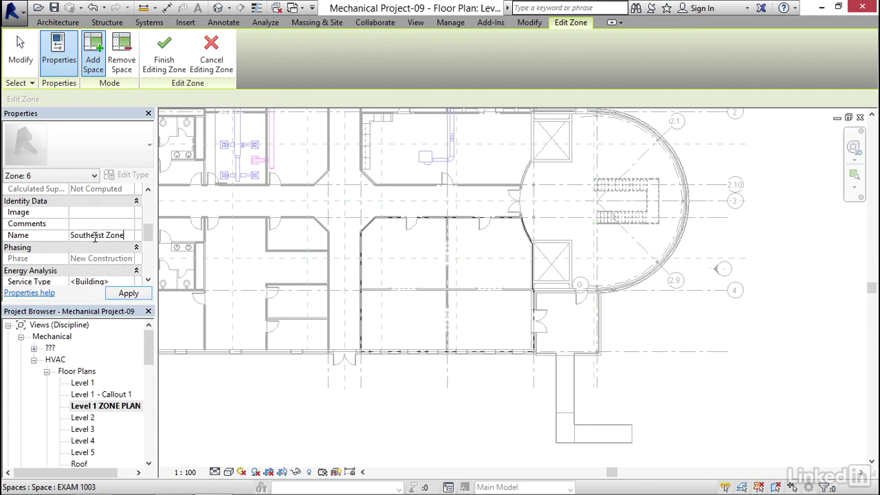
{"action": "left_click", "coordinate": [120, 295]}
{"action": "middle_click_drag", "start_coordinate": [422, 222], "coordinate": [405, 308]}
{"action": "left_click", "coordinate": [157, 66]}
{"action": "scroll", "coordinate": [369, 228], "scroll_direction": "up", "scroll_amount": 1}
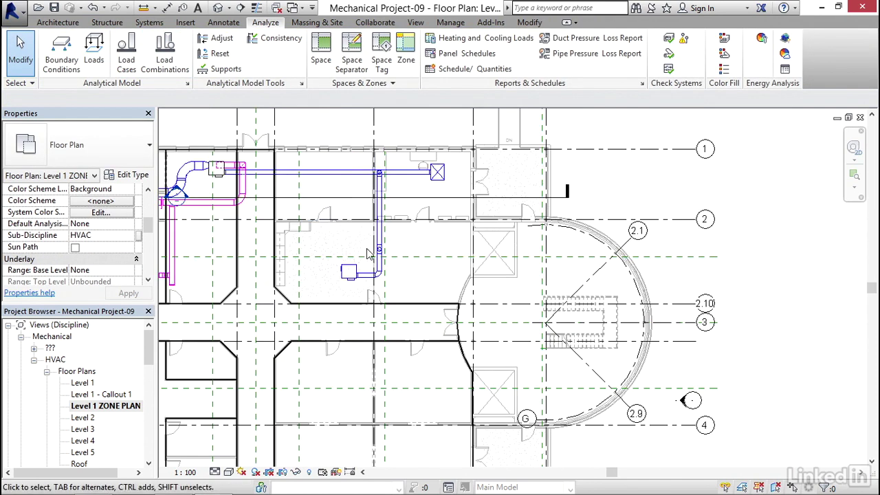
{"action": "middle_click_drag", "start_coordinate": [345, 238], "coordinate": [329, 218]}
{"action": "scroll", "coordinate": [328, 218], "scroll_direction": "down", "scroll_amount": 1}
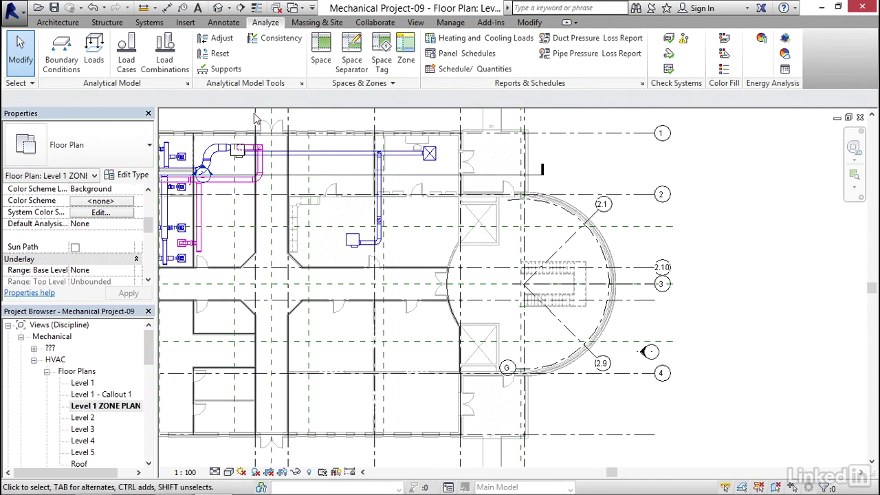
Start a new HVAC zone with the upper room east of the corridor and the upper-right room.
{"action": "left_click", "coordinate": [406, 50]}
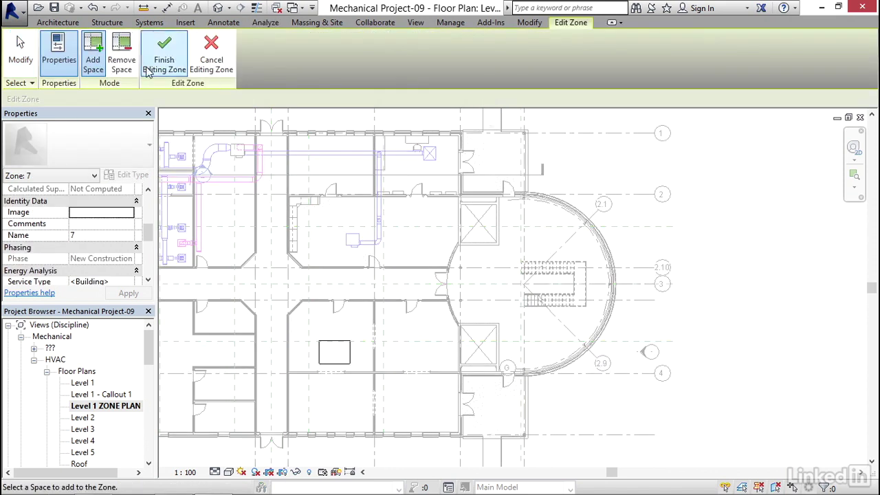
{"action": "left_click", "coordinate": [393, 225]}
{"action": "left_click", "coordinate": [412, 180]}
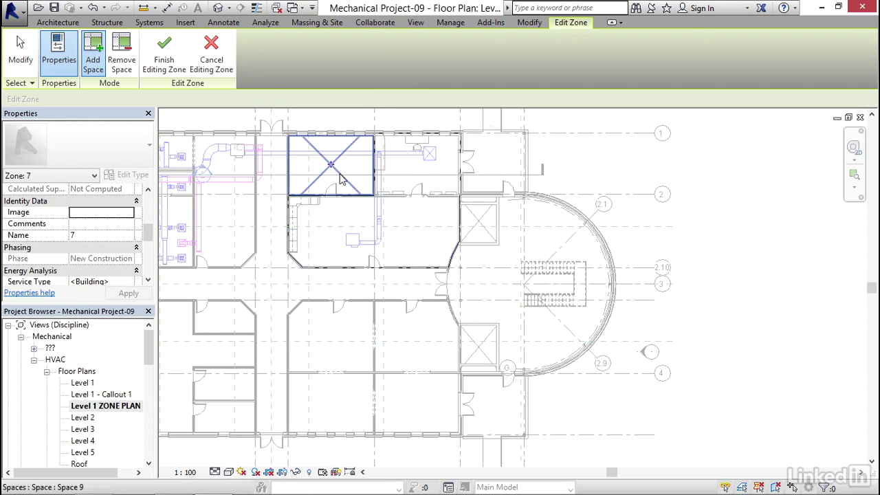
{"action": "middle_click_drag", "start_coordinate": [329, 198], "coordinate": [364, 196]}
Name the zone Northeast Zone, apply it, finish editing, and recenter the full plan.
{"action": "left_click", "coordinate": [86, 234]}
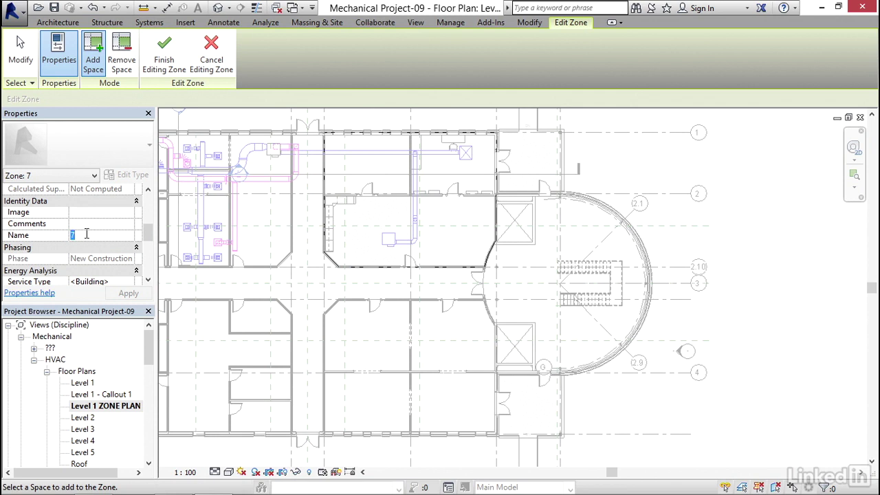
{"action": "type", "text": "Northeast Z"}
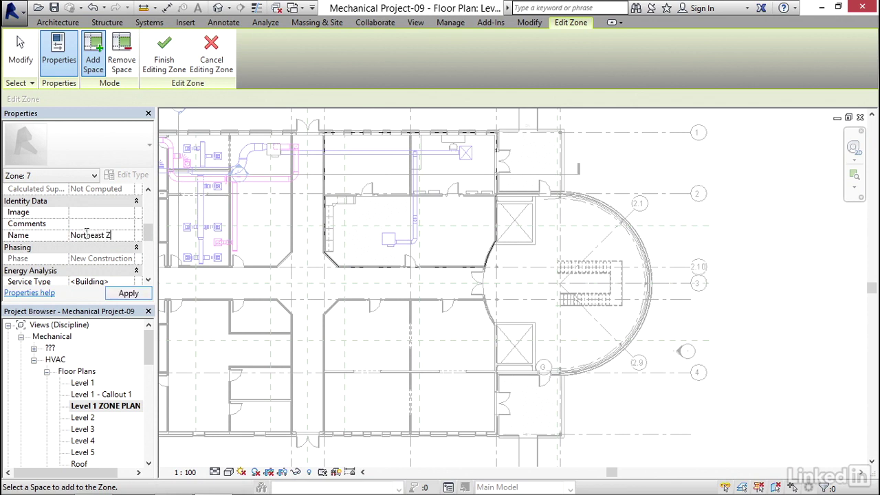
{"action": "left_click", "coordinate": [128, 293]}
{"action": "middle_click_drag", "start_coordinate": [314, 245], "coordinate": [365, 239]}
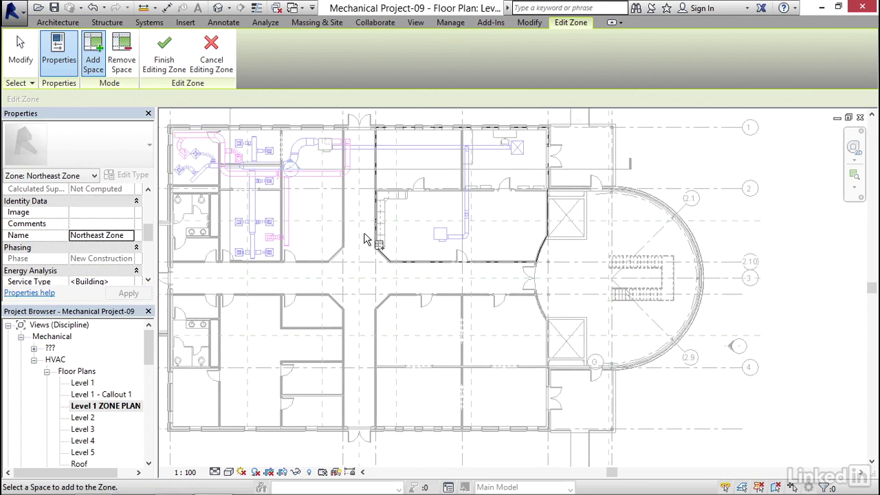
{"action": "scroll", "coordinate": [365, 239], "scroll_direction": "down", "scroll_amount": 3}
{"action": "left_click", "coordinate": [164, 55]}
{"action": "scroll", "coordinate": [296, 161], "scroll_direction": "up", "scroll_amount": 2}
{"action": "middle_click_drag", "start_coordinate": [296, 162], "coordinate": [364, 189]}
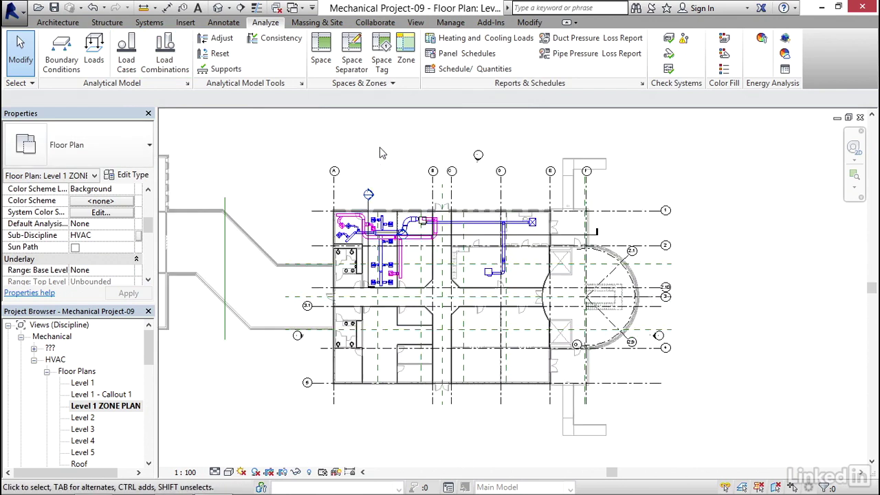
{"action": "scroll", "coordinate": [382, 148], "scroll_direction": "up", "scroll_amount": 1}
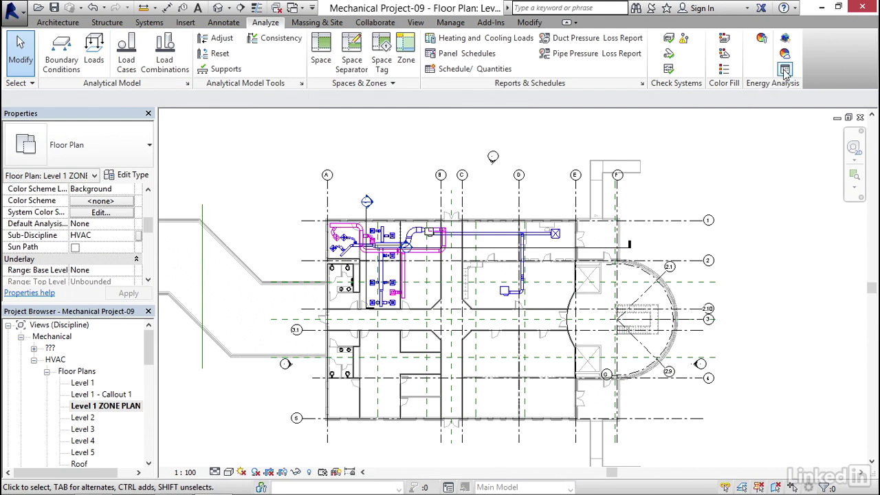
Set the energy analysis location to Syracuse, NY with daylight saving time turned on.
{"action": "left_click", "coordinate": [761, 40]}
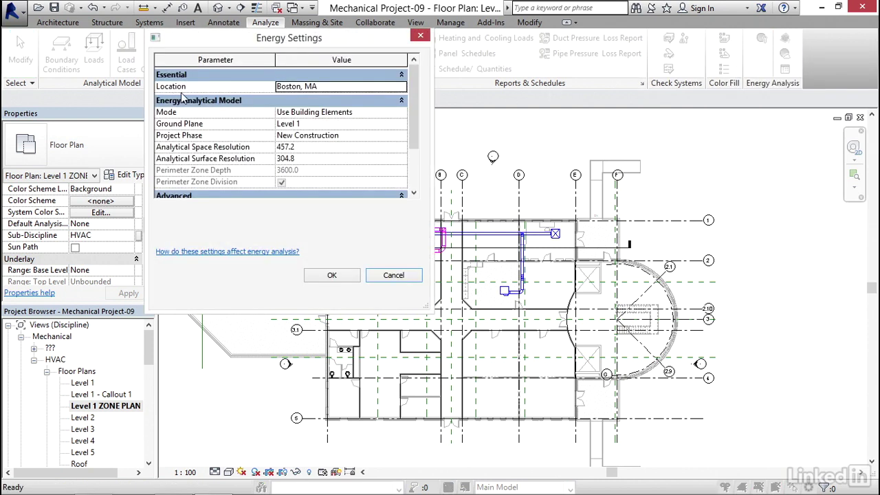
{"action": "left_click", "coordinate": [320, 88]}
{"action": "left_click", "coordinate": [336, 85]}
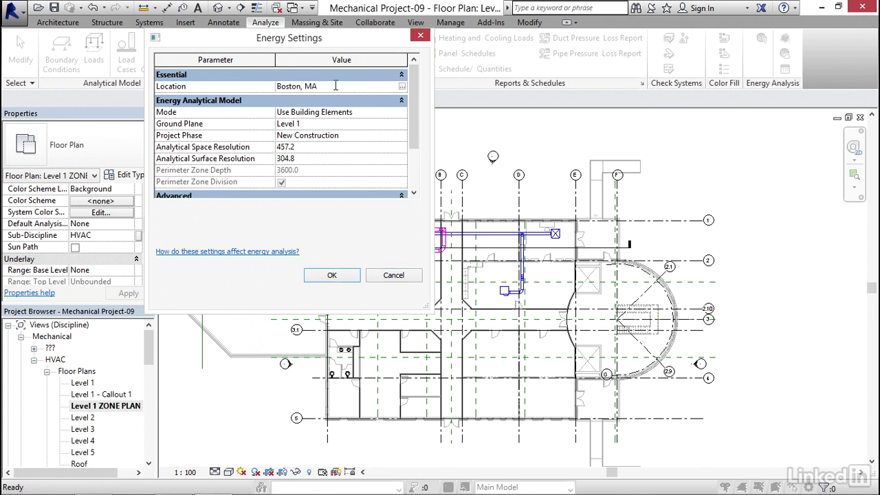
{"action": "left_click", "coordinate": [402, 88]}
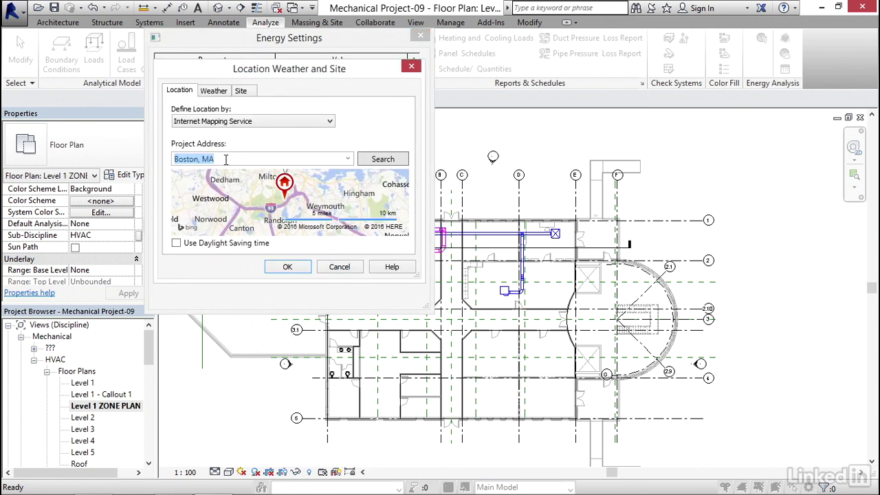
{"action": "type", "text": "Syracuse, NY"}
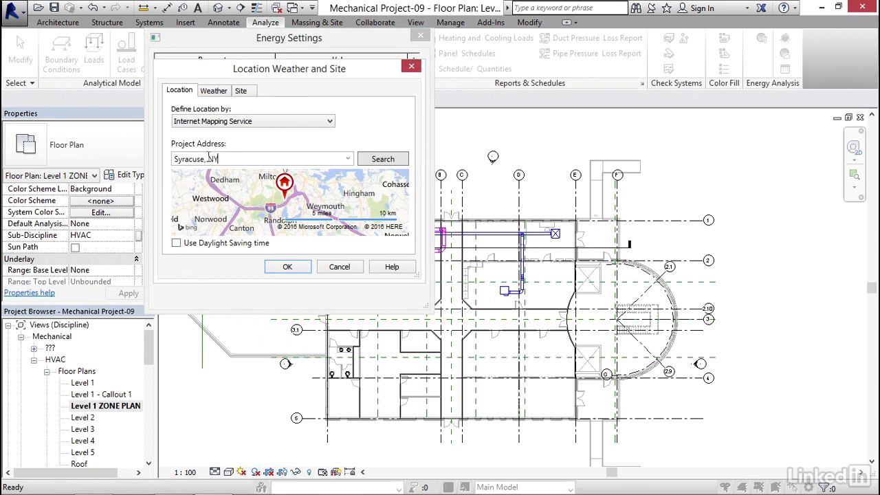
{"action": "left_click", "coordinate": [378, 160]}
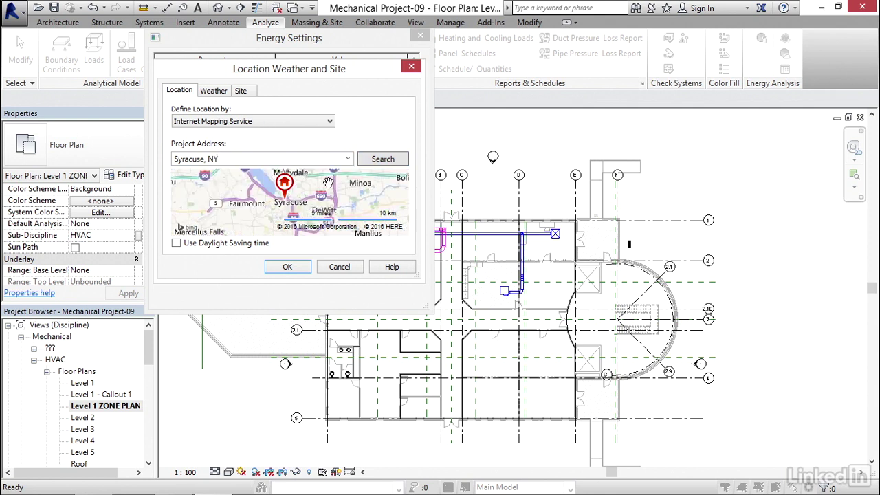
{"action": "left_click", "coordinate": [176, 243]}
{"action": "left_click", "coordinate": [287, 267]}
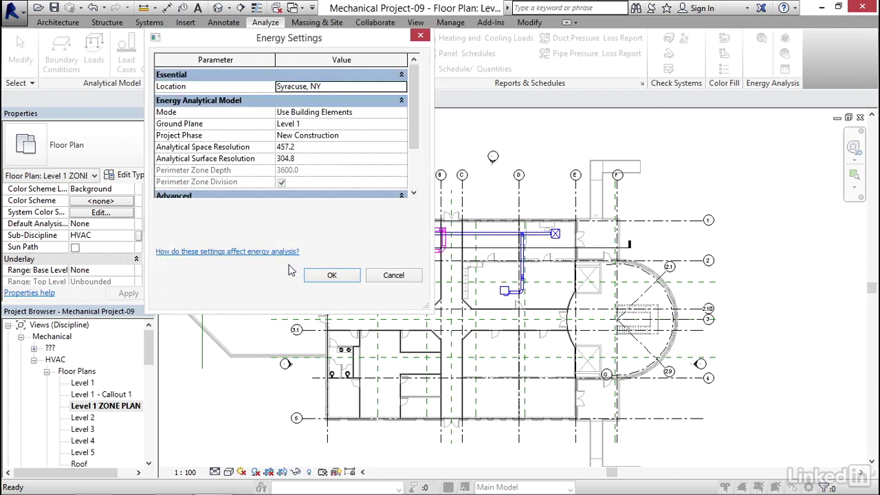
Review the advanced energy options and close the energy settings with OK.
{"action": "left_click_drag", "start_coordinate": [249, 313], "coordinate": [242, 396]}
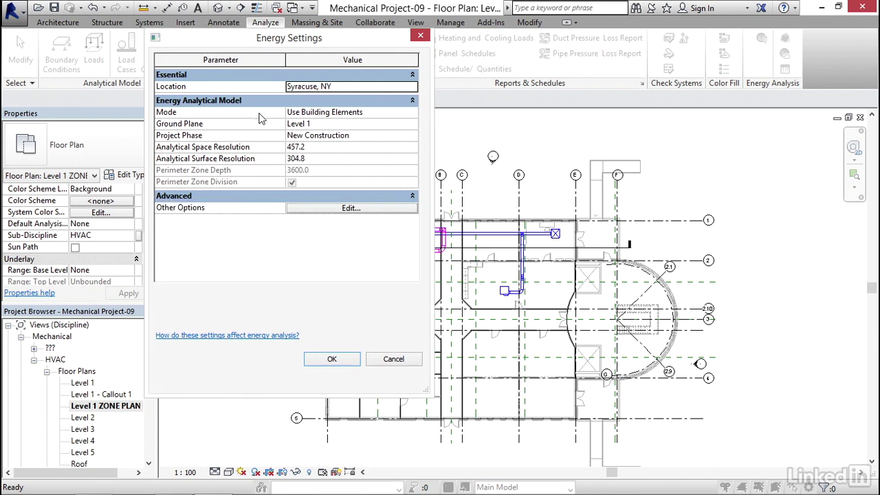
{"action": "left_click", "coordinate": [317, 208]}
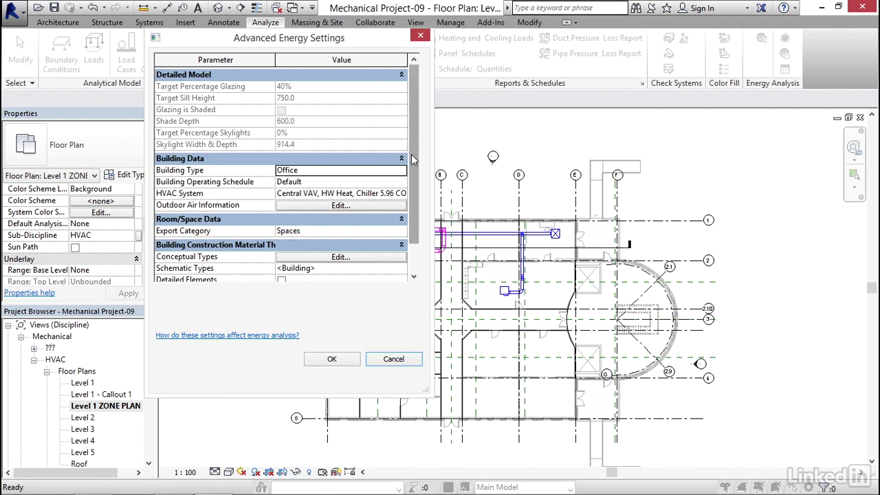
{"action": "left_click_drag", "start_coordinate": [412, 159], "coordinate": [418, 196]}
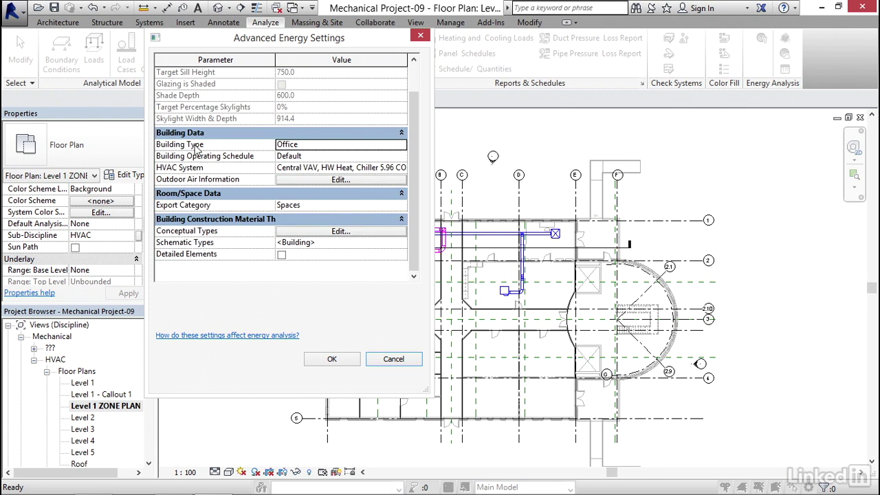
{"action": "left_click", "coordinate": [347, 359]}
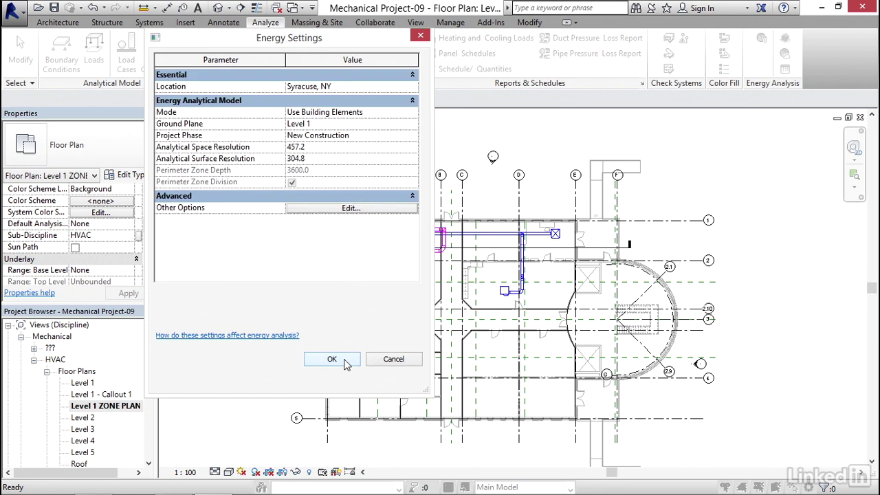
{"action": "left_click", "coordinate": [332, 359]}
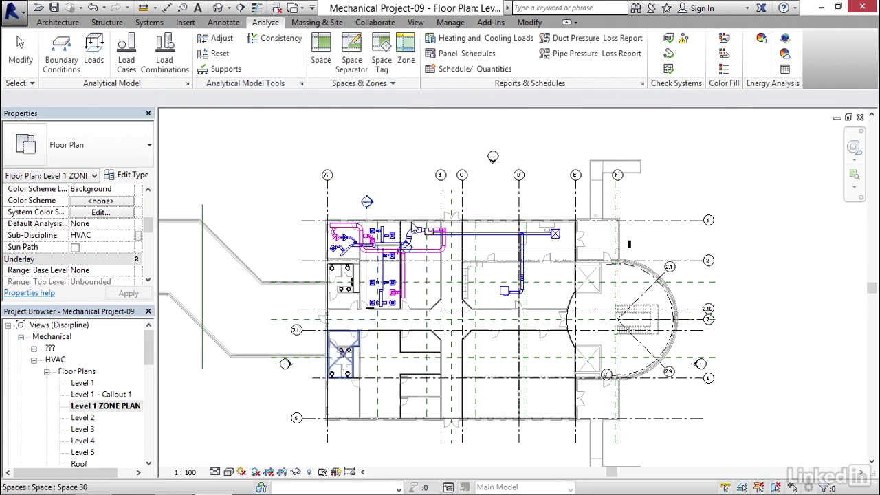
Open the Color Schemes editor from the Spaces & Zones slide-out.
{"action": "scroll", "coordinate": [370, 150], "scroll_direction": "down", "scroll_amount": 1}
{"action": "scroll", "coordinate": [370, 149], "scroll_direction": "down", "scroll_amount": 1}
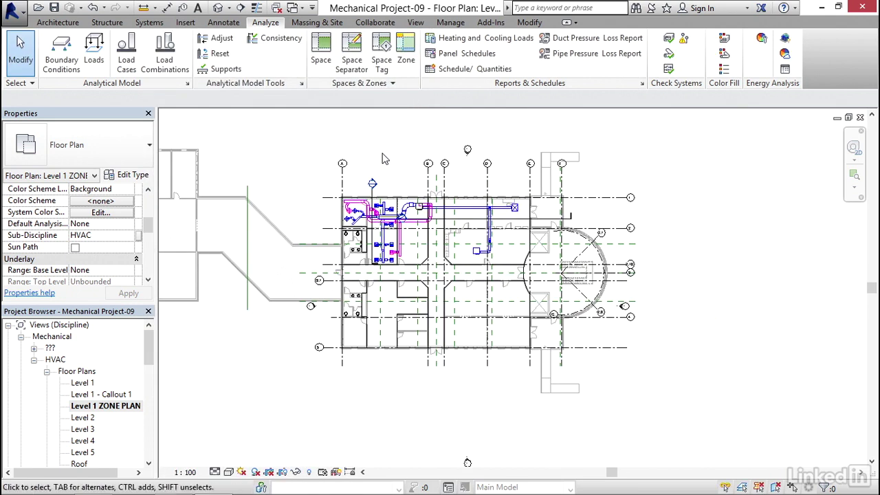
{"action": "left_click", "coordinate": [387, 83]}
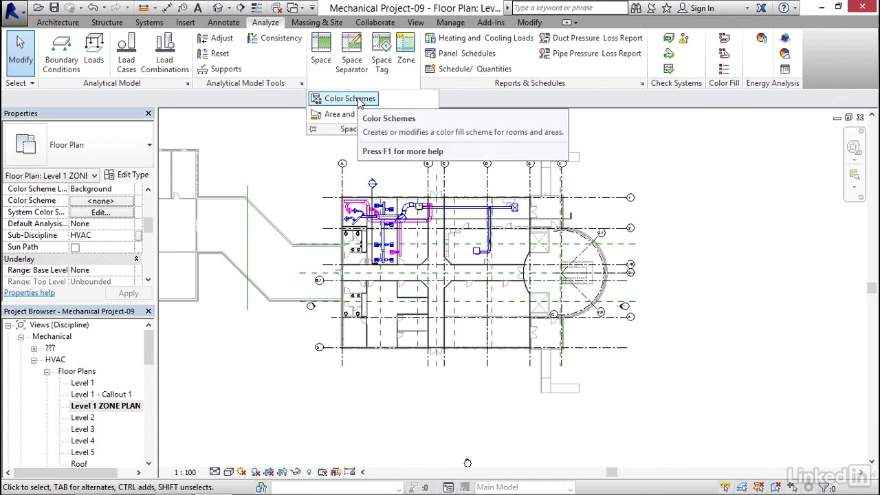
{"action": "left_click", "coordinate": [358, 101]}
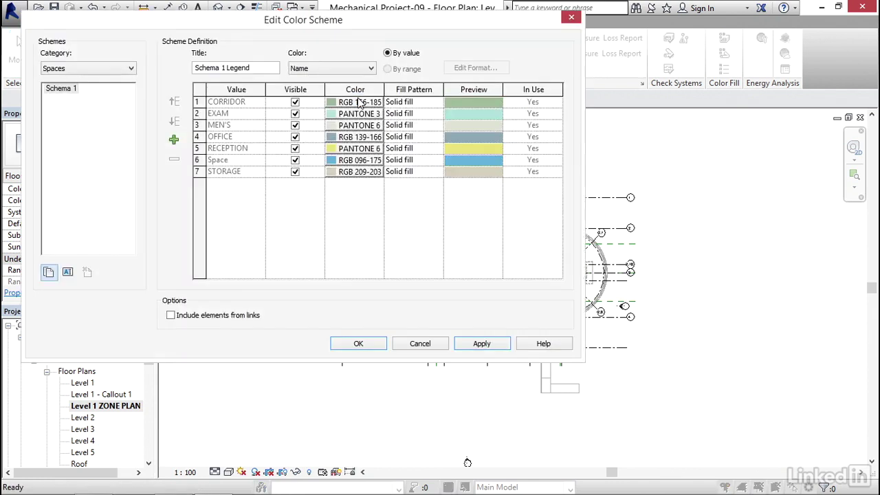
Rename the Spaces colour scheme Schema 1 to Level 1 Zones.
{"action": "left_click", "coordinate": [67, 91]}
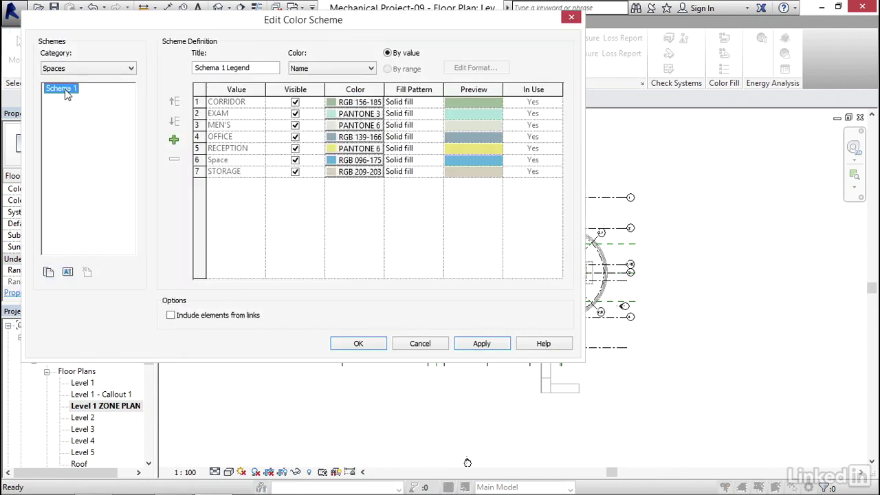
{"action": "right_click", "coordinate": [67, 93]}
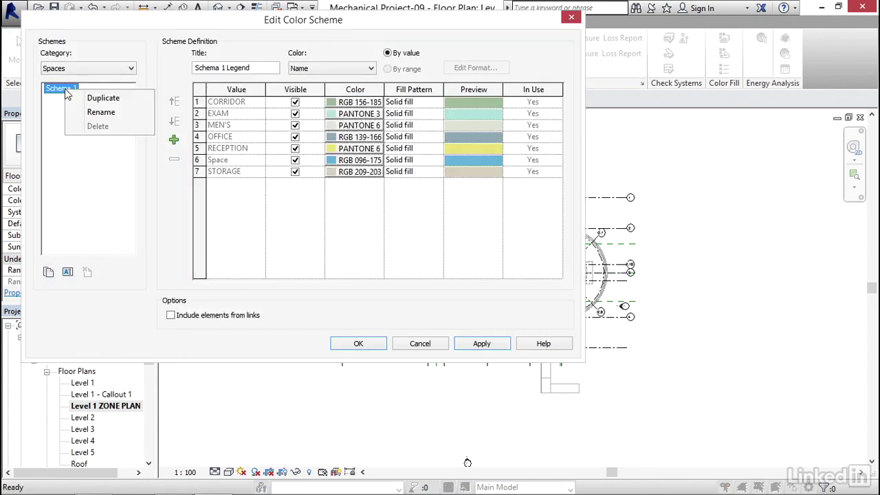
{"action": "left_click", "coordinate": [101, 112]}
{"action": "left_click", "coordinate": [310, 190]}
{"action": "left_click_drag", "start_coordinate": [312, 190], "coordinate": [269, 195]}
{"action": "left_click", "coordinate": [303, 191]}
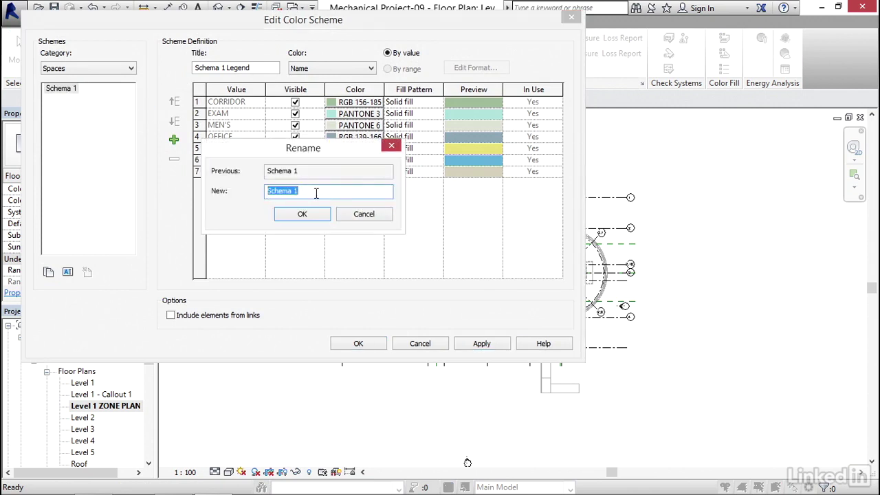
{"action": "type", "text": "Level 1 Zones"}
{"action": "left_click", "coordinate": [302, 214]}
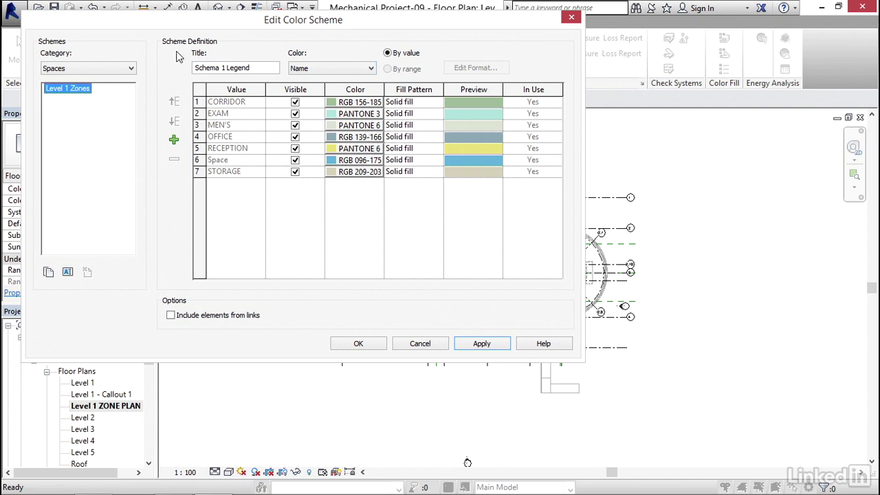
Switch the category to HVAC Zones and rename its Schema 1 to Level 1 Zones.
{"action": "left_click", "coordinate": [109, 71]}
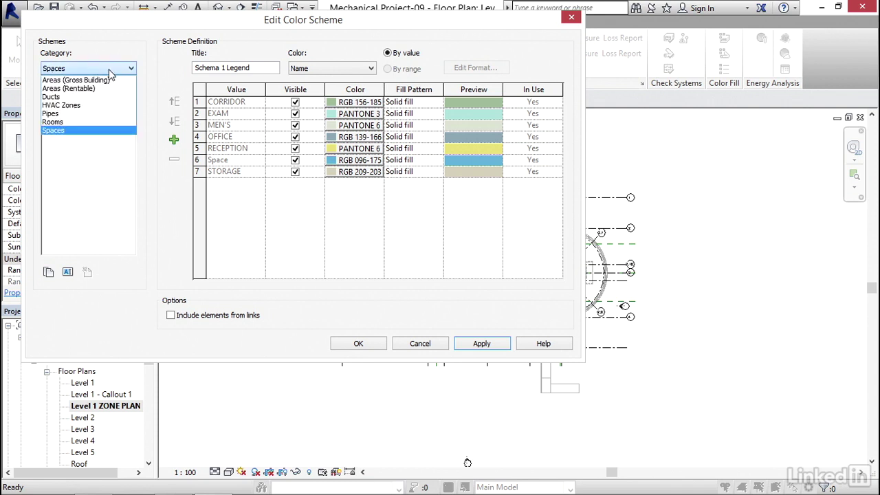
{"action": "left_click", "coordinate": [69, 105]}
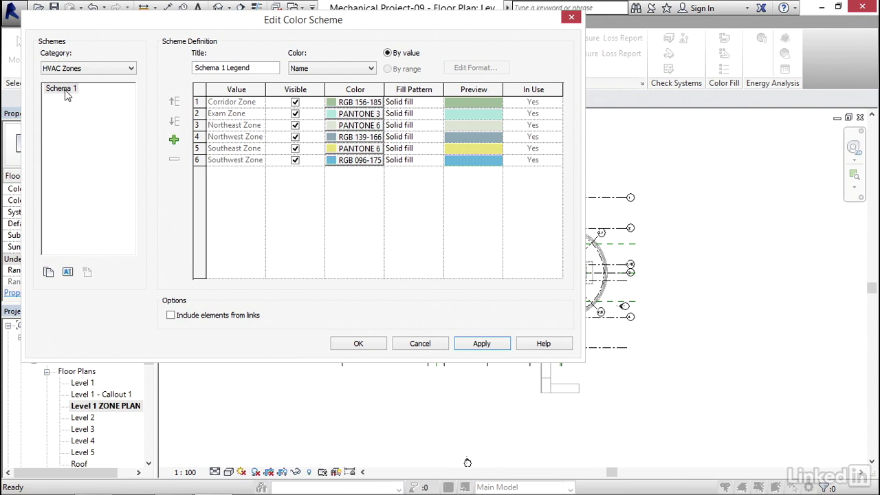
{"action": "right_click", "coordinate": [66, 94]}
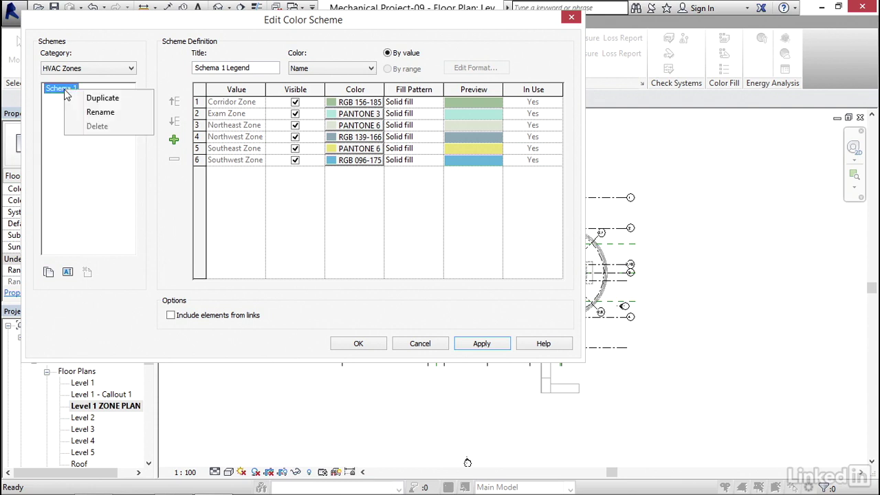
{"action": "left_click", "coordinate": [101, 113]}
{"action": "left_click", "coordinate": [278, 190]}
{"action": "left_click_drag", "start_coordinate": [318, 191], "coordinate": [252, 190]}
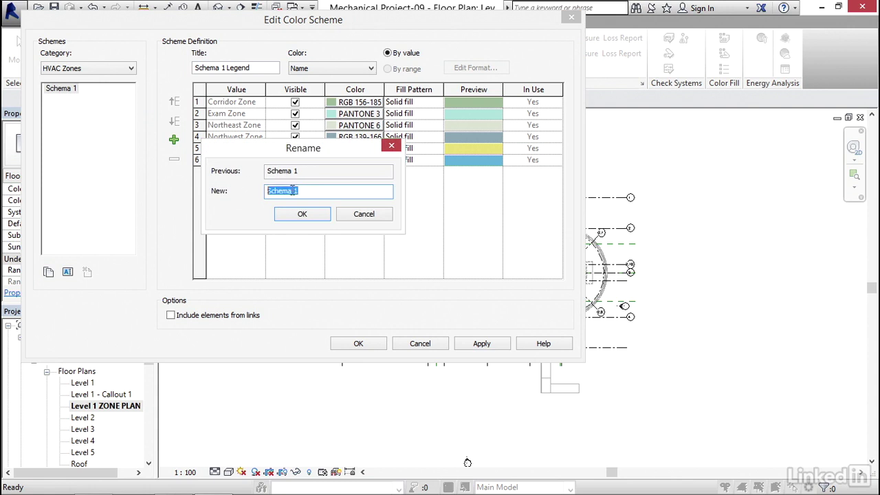
{"action": "type", "text": "Level 1 Zones"}
{"action": "left_click", "coordinate": [301, 214]}
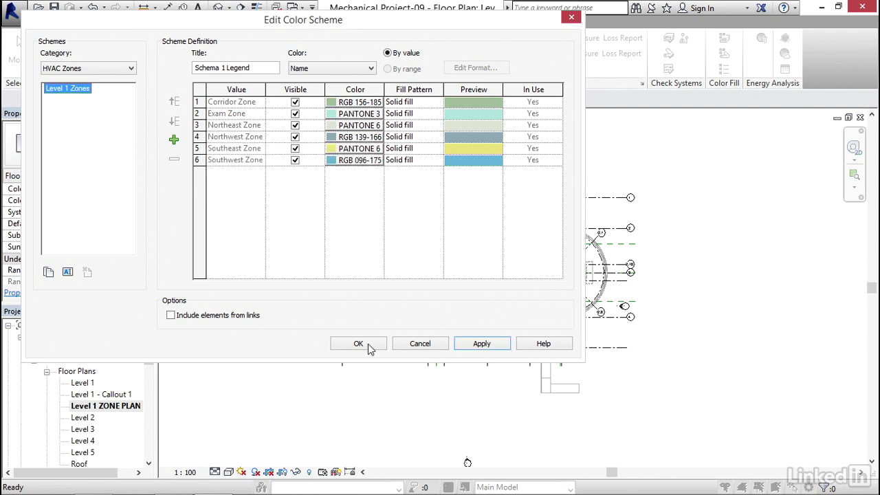
Apply and save the colour scheme changes, closing the editor.
{"action": "left_click", "coordinate": [482, 344]}
{"action": "left_click", "coordinate": [356, 345]}
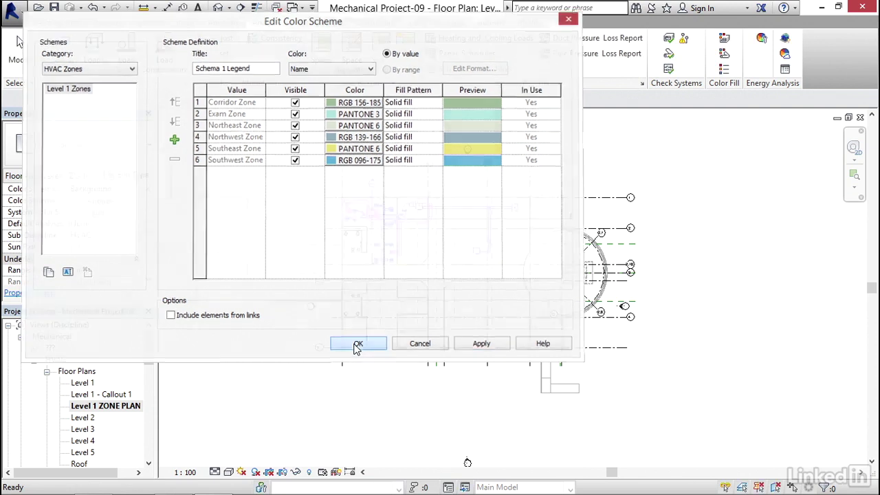
{"action": "middle_click_drag", "start_coordinate": [316, 279], "coordinate": [354, 273]}
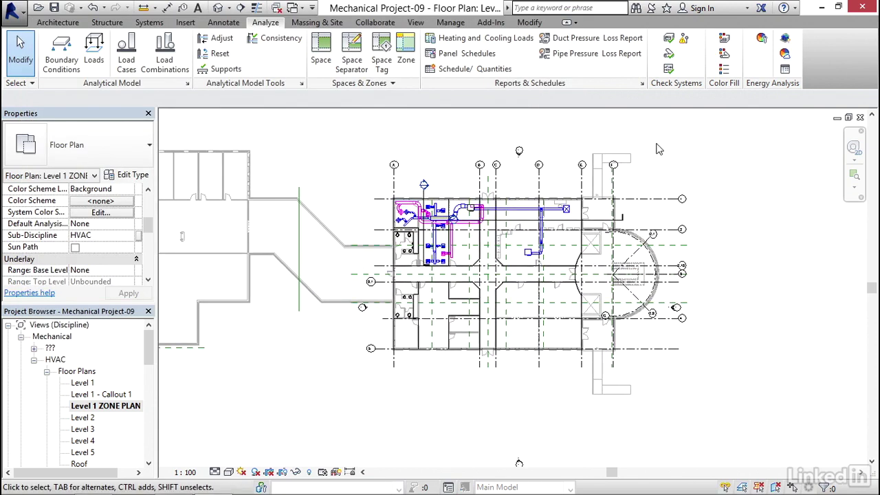
Place a colour fill legend using Space Type HVAC Zones and the Level 1 Zones scheme.
{"action": "left_click", "coordinate": [724, 69]}
{"action": "scroll", "coordinate": [453, 150], "scroll_direction": "up", "scroll_amount": 1}
{"action": "middle_click_drag", "start_coordinate": [453, 150], "coordinate": [234, 159]}
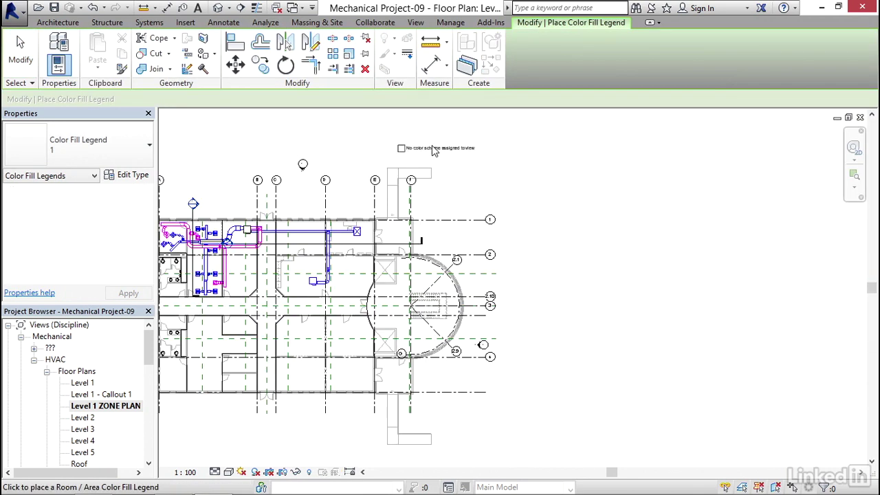
{"action": "left_click", "coordinate": [498, 142]}
{"action": "left_click", "coordinate": [425, 252]}
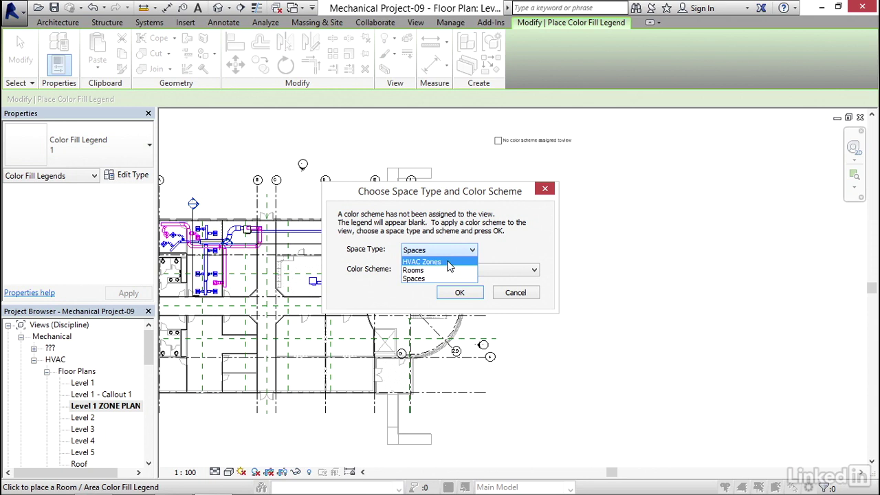
{"action": "left_click", "coordinate": [449, 264]}
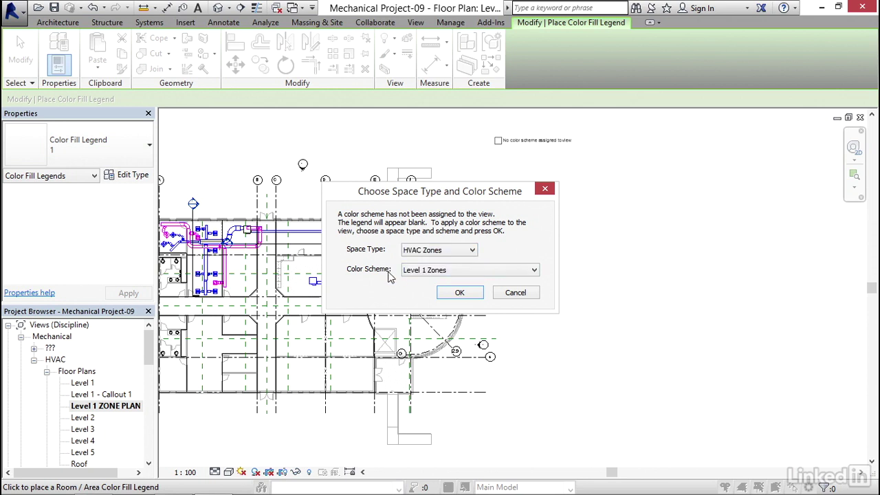
{"action": "left_click", "coordinate": [460, 292]}
Move the colour fill legend above grid lines A–B and release it.
{"action": "middle_click_drag", "start_coordinate": [446, 230], "coordinate": [524, 224]}
{"action": "left_click", "coordinate": [593, 165]}
{"action": "left_click_drag", "start_coordinate": [593, 165], "coordinate": [275, 160]}
{"action": "scroll", "coordinate": [221, 215], "scroll_direction": "up", "scroll_amount": 3}
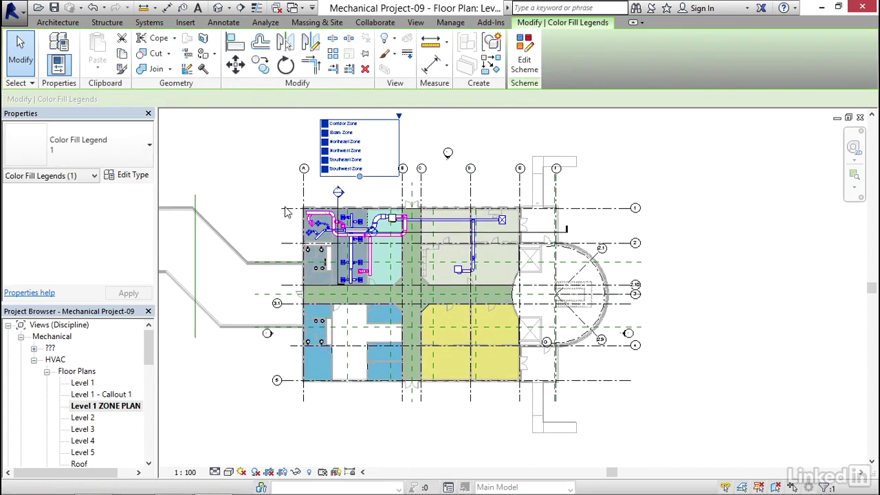
{"action": "scroll", "coordinate": [253, 232], "scroll_direction": "down", "scroll_amount": 2}
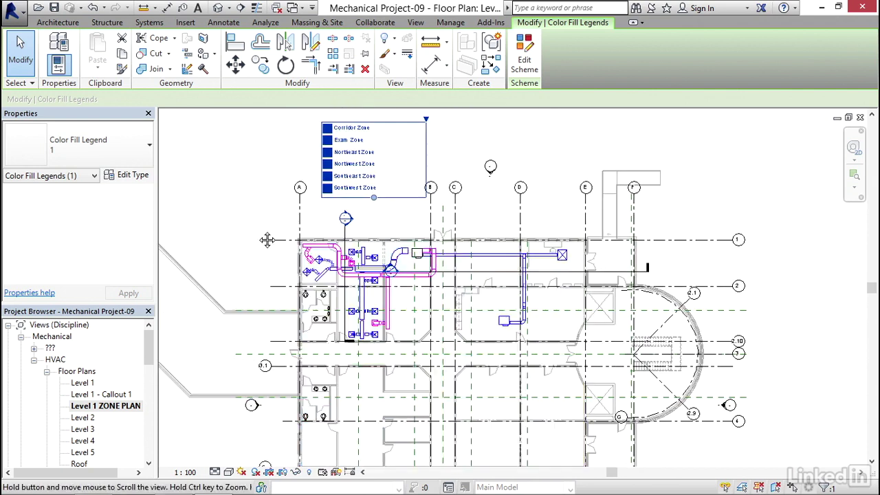
{"action": "scroll", "coordinate": [348, 297], "scroll_direction": "down", "scroll_amount": 3}
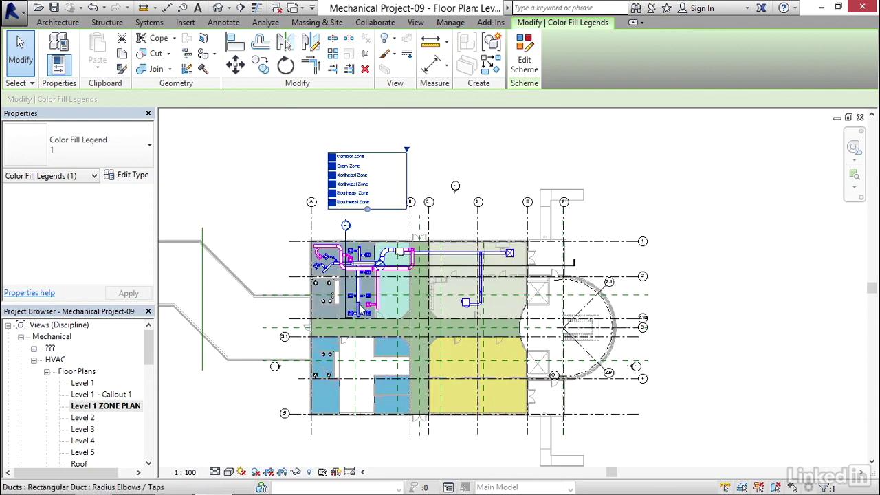
{"action": "key", "text": "Escape"}
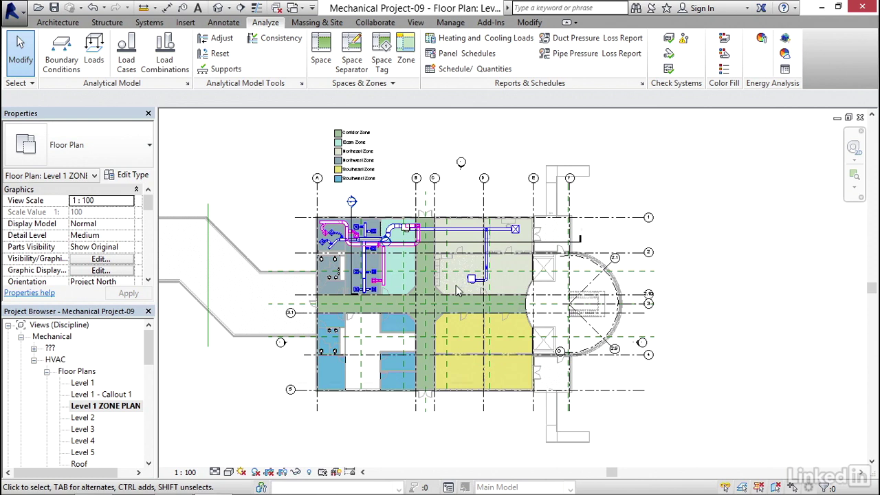
Open Heating and Cooling Loads, orbit the building preview, and show the per-zone Details tab.
{"action": "middle_click_drag", "start_coordinate": [459, 291], "coordinate": [460, 283]}
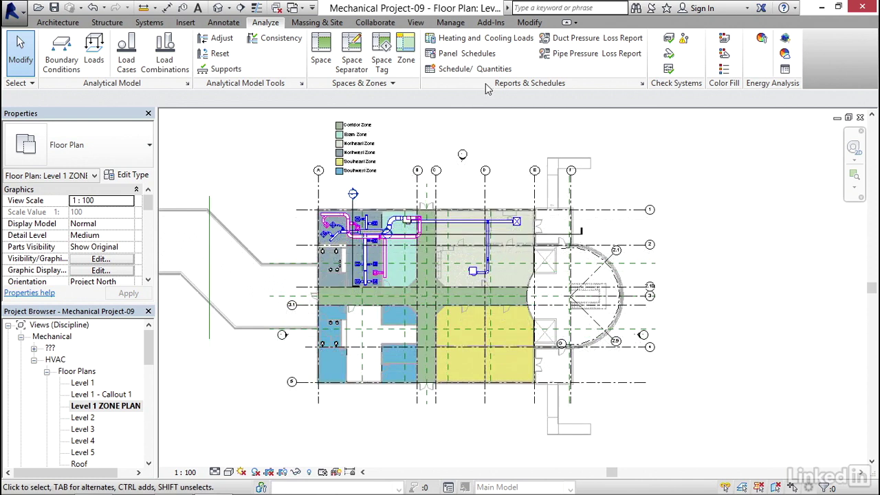
{"action": "left_click", "coordinate": [471, 41]}
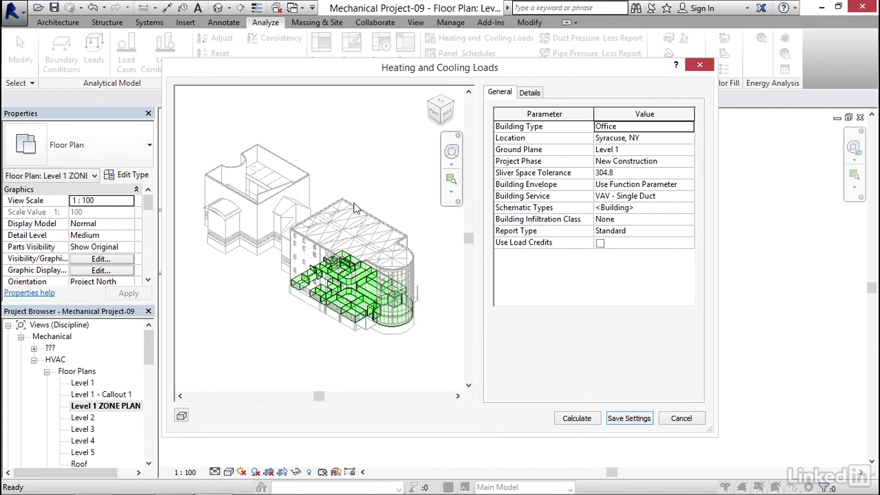
{"action": "mouse_move", "coordinate": [338, 276]}
{"action": "left_mouse_down"}
{"action": "mouse_move", "coordinate": [354, 278]}
{"action": "mouse_move", "coordinate": [333, 280]}
{"action": "left_mouse_up"}
{"action": "scroll", "coordinate": [333, 279], "scroll_direction": "up", "scroll_amount": 5}
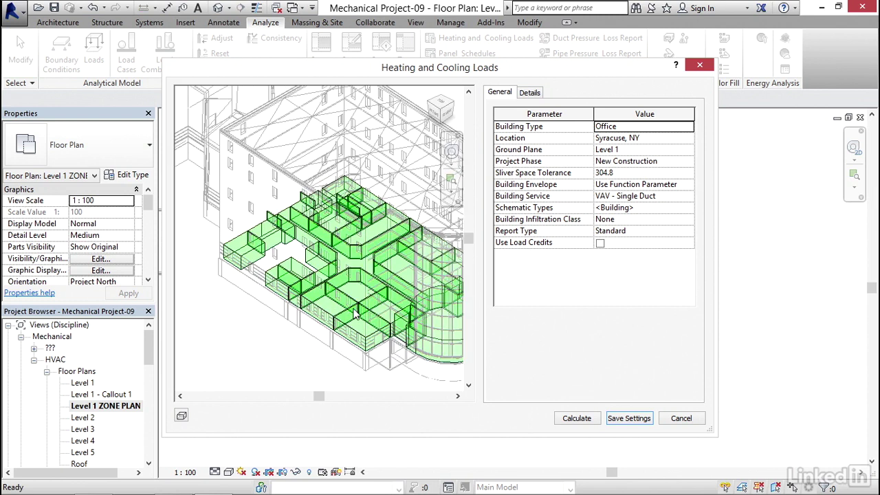
{"action": "middle_click_drag", "start_coordinate": [355, 299], "coordinate": [338, 268]}
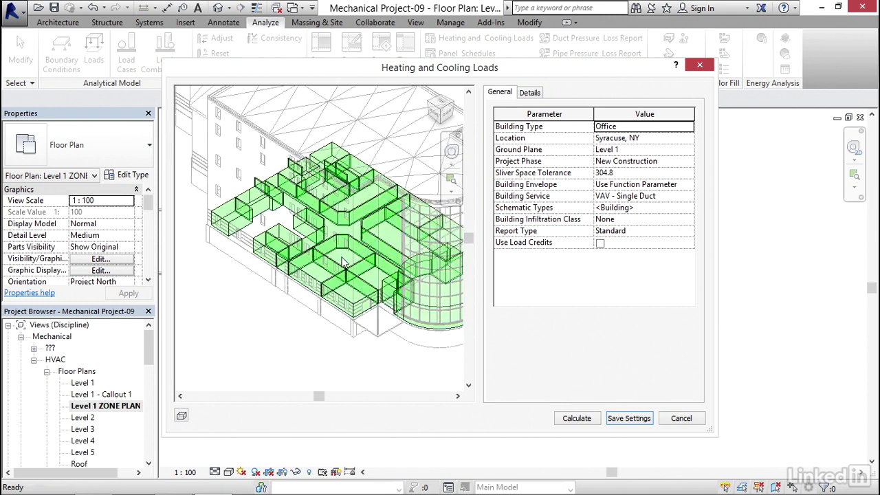
{"action": "scroll", "coordinate": [344, 263], "scroll_direction": "down", "scroll_amount": 5}
{"action": "mouse_move", "coordinate": [345, 265]}
{"action": "left_mouse_down"}
{"action": "mouse_move", "coordinate": [358, 270]}
{"action": "mouse_move", "coordinate": [354, 265]}
{"action": "left_mouse_up"}
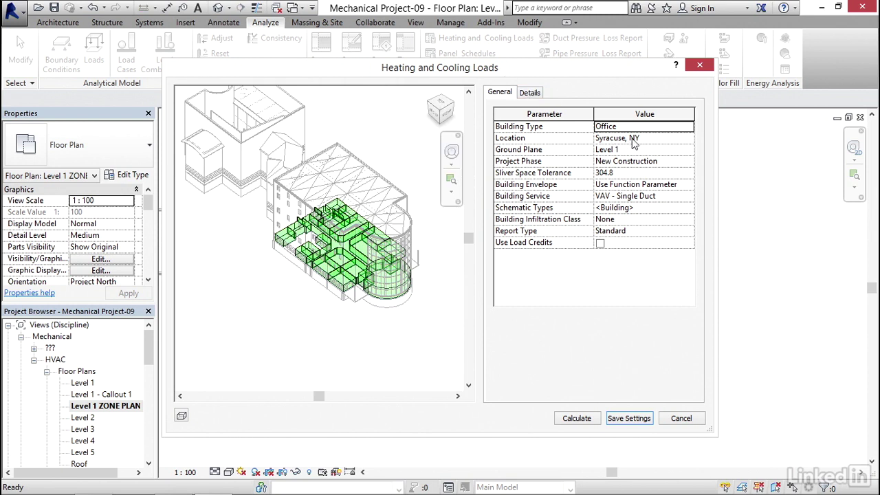
{"action": "left_click", "coordinate": [530, 94]}
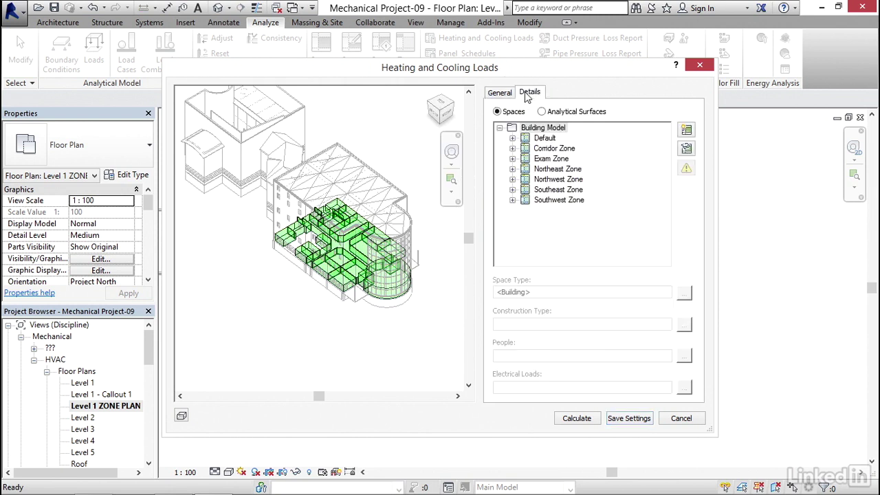
Expand the Corridor Zone and highlight and isolate its 100 CORRIDOR space in the preview.
{"action": "left_click", "coordinate": [554, 149]}
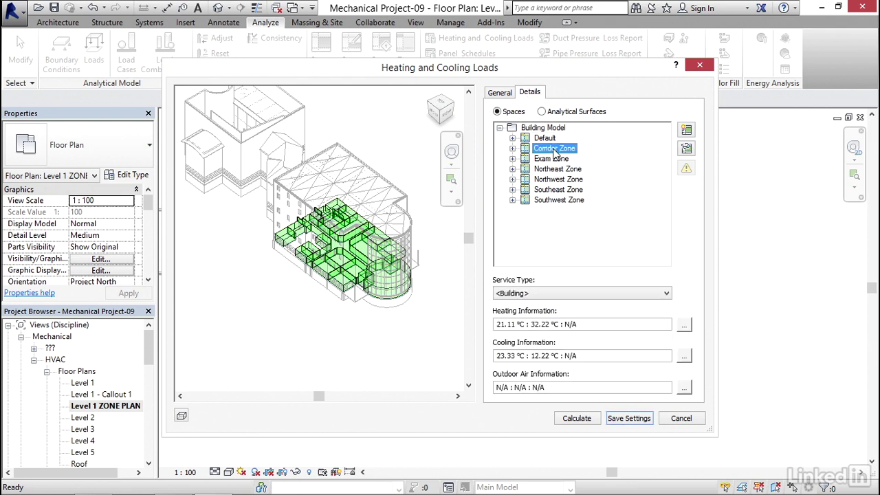
{"action": "left_click", "coordinate": [512, 149]}
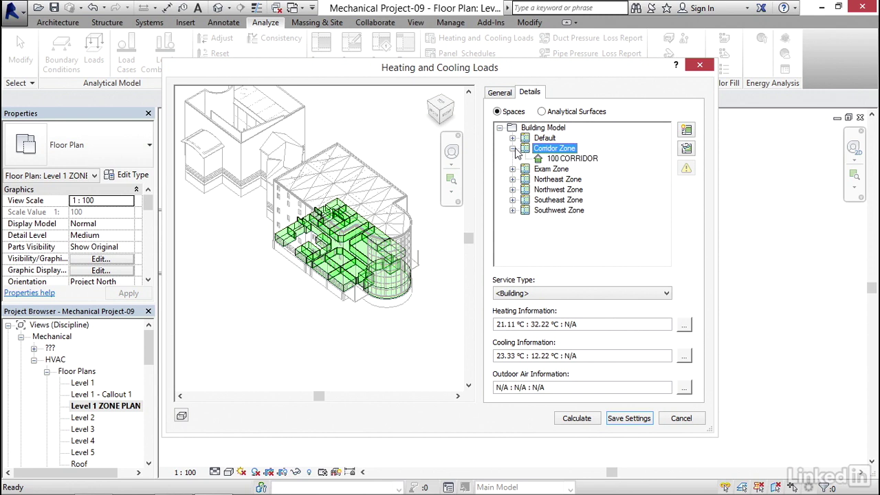
{"action": "left_click", "coordinate": [582, 159]}
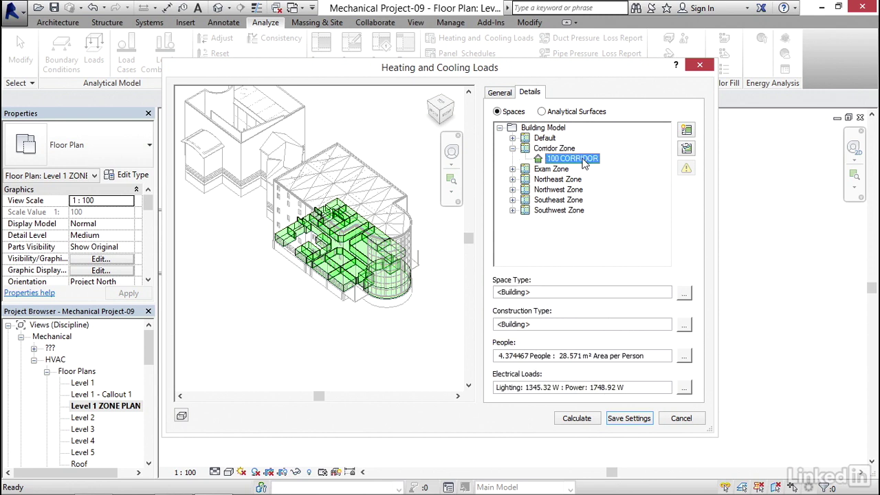
{"action": "left_click", "coordinate": [687, 130]}
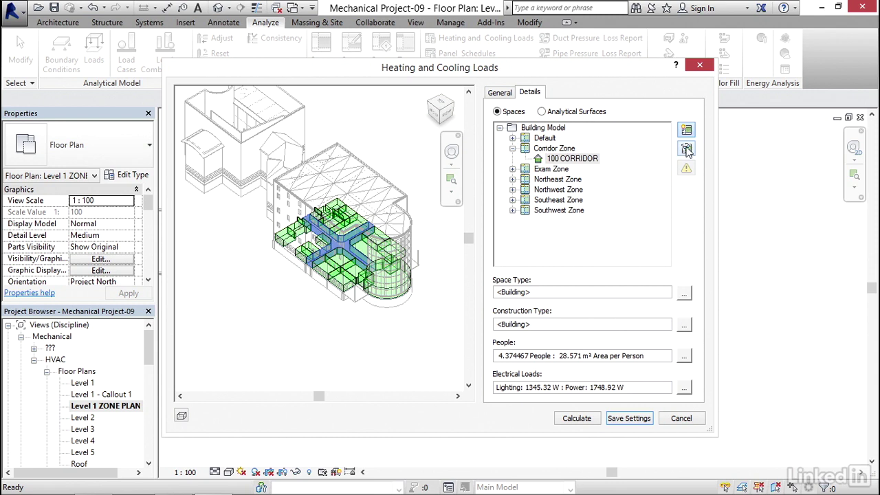
{"action": "left_click", "coordinate": [686, 149]}
Check the Exam Zone's 1003 EXAM space and the Northeast Zone's spaces 6, 8 and 9.
{"action": "left_click", "coordinate": [560, 170]}
{"action": "left_click", "coordinate": [512, 169]}
{"action": "left_click", "coordinate": [558, 180]}
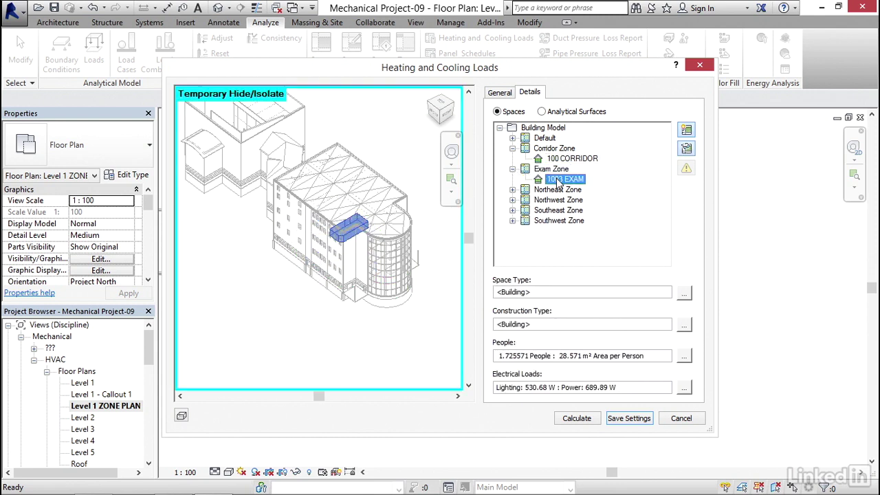
{"action": "left_click", "coordinate": [512, 190]}
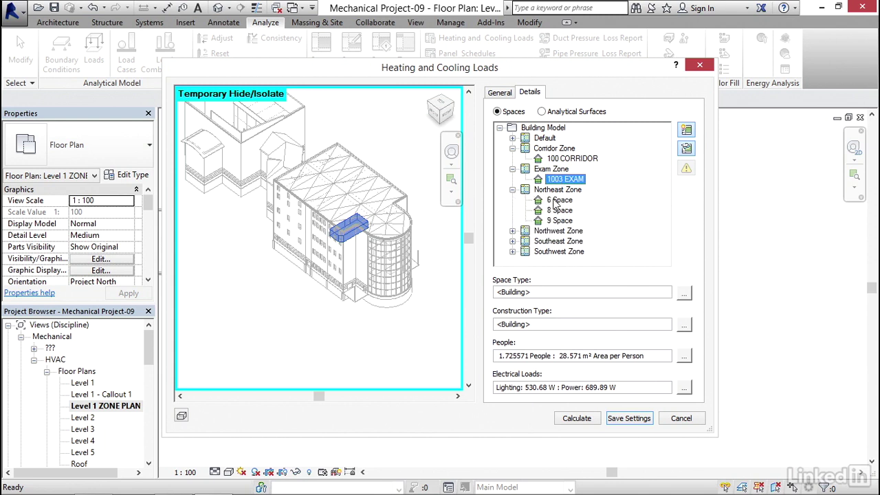
{"action": "left_click", "coordinate": [559, 200]}
{"action": "left_click", "coordinate": [558, 210]}
{"action": "left_click", "coordinate": [558, 220]}
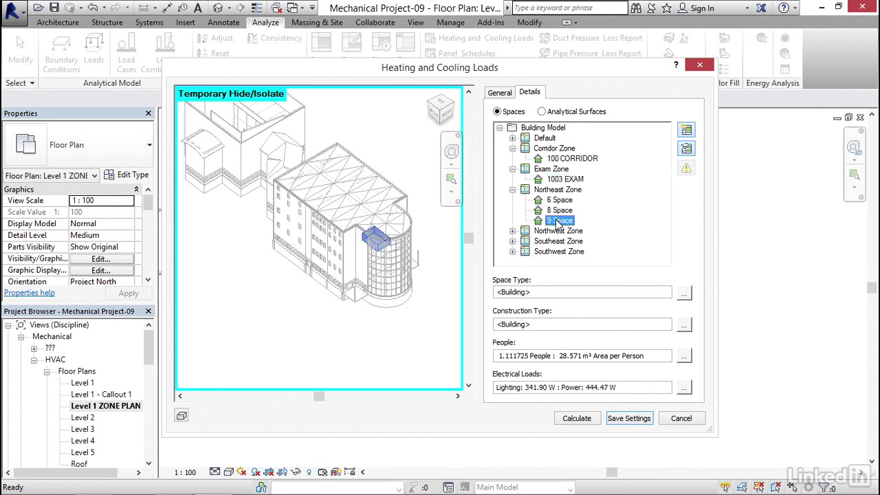
Check the Northwest Zone's spaces 101 OFFICE through 104 MENS, then end isolation.
{"action": "left_click", "coordinate": [557, 232]}
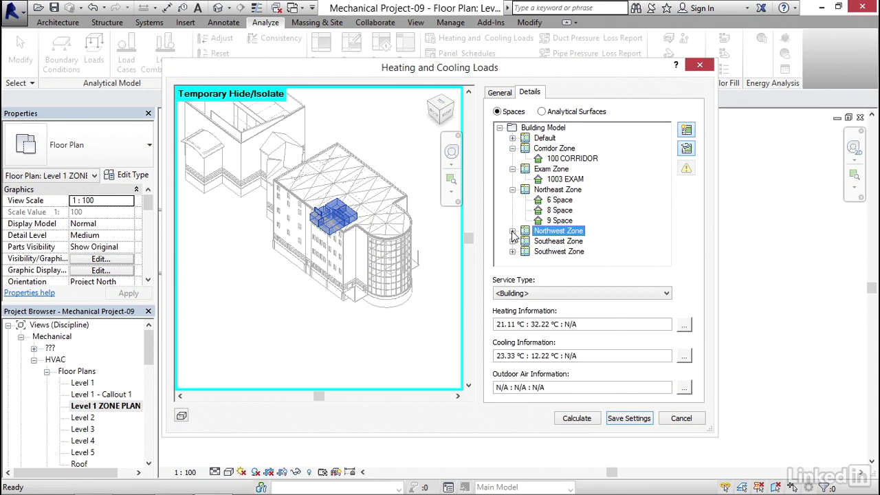
{"action": "left_click", "coordinate": [512, 232]}
{"action": "left_click", "coordinate": [566, 221]}
{"action": "left_click", "coordinate": [573, 234]}
{"action": "left_click", "coordinate": [570, 242]}
{"action": "left_click", "coordinate": [571, 251]}
{"action": "left_click", "coordinate": [570, 262]}
{"action": "left_click", "coordinate": [558, 210]}
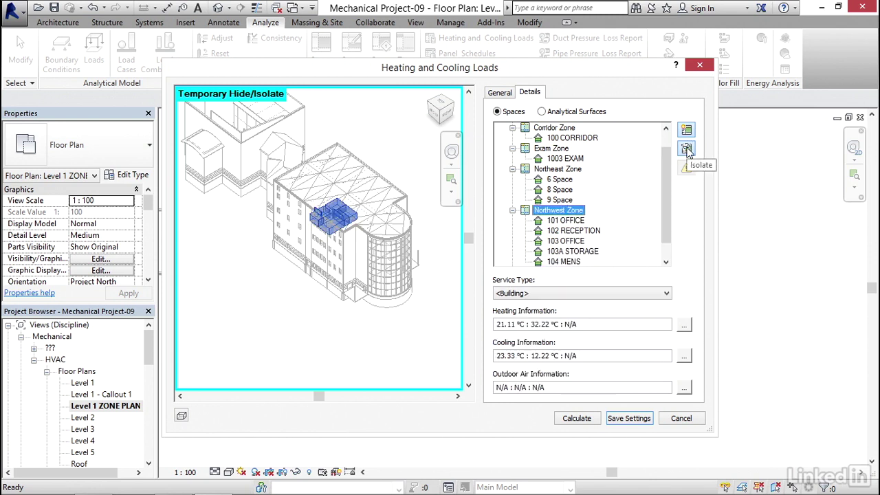
{"action": "left_click", "coordinate": [687, 150]}
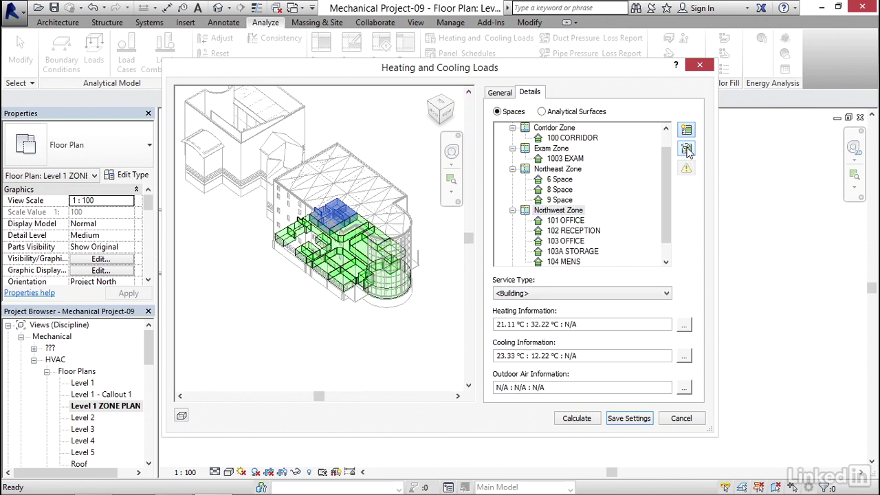
Inspect the zone's heating, cooling and outdoor air information fields.
{"action": "left_click", "coordinate": [595, 323]}
{"action": "left_click", "coordinate": [602, 356]}
{"action": "left_click", "coordinate": [593, 387]}
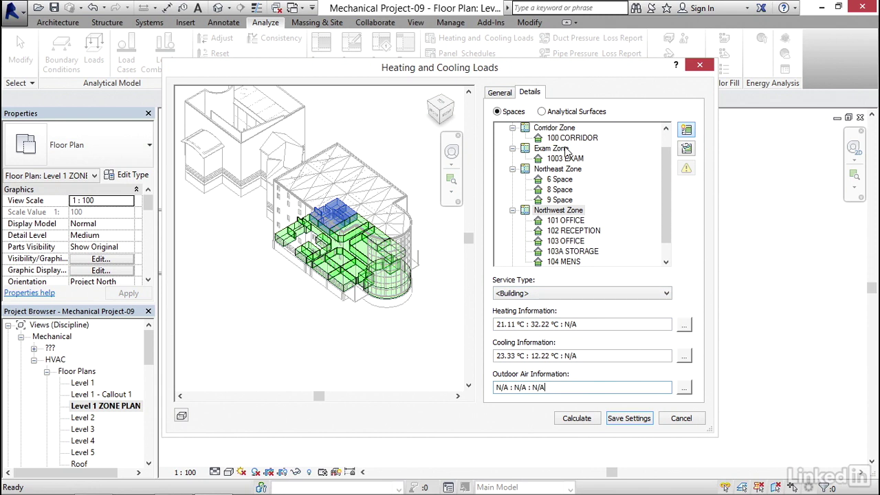
Calculate the loads and scroll through the generated Loads Report summaries.
{"action": "left_click", "coordinate": [578, 418]}
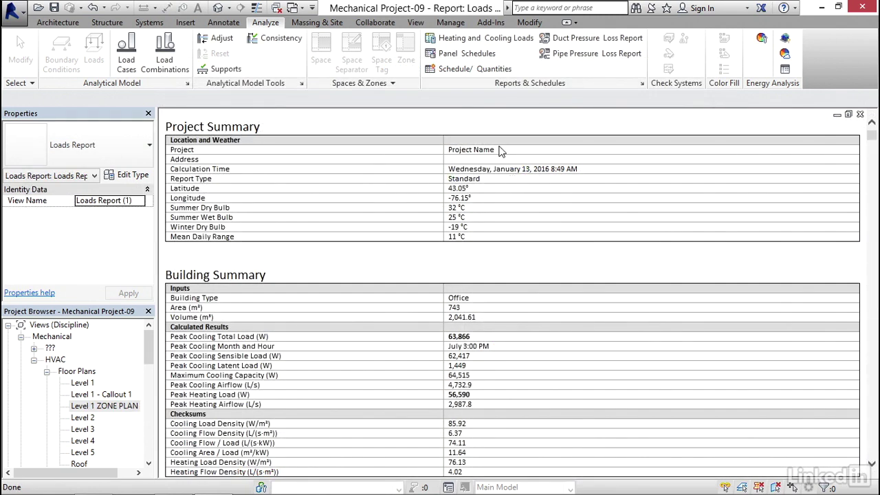
{"action": "scroll", "coordinate": [508, 206], "scroll_direction": "down", "scroll_amount": 5}
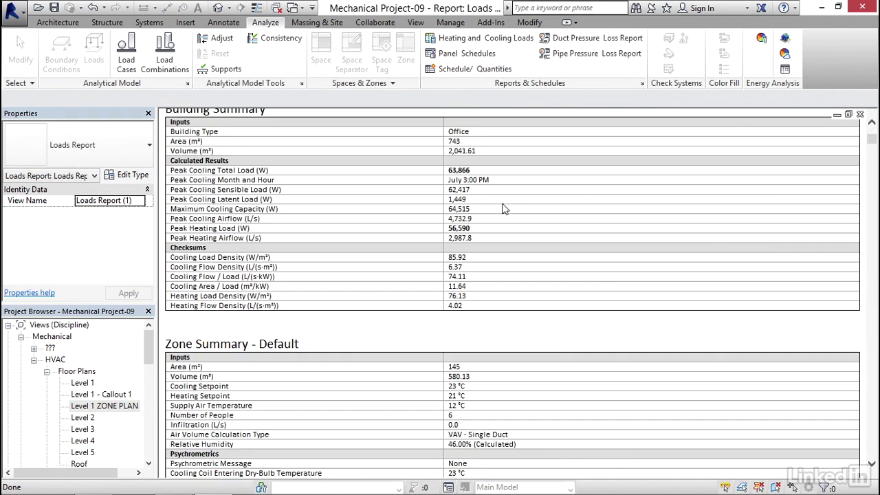
{"action": "scroll", "coordinate": [499, 199], "scroll_direction": "up", "scroll_amount": 2}
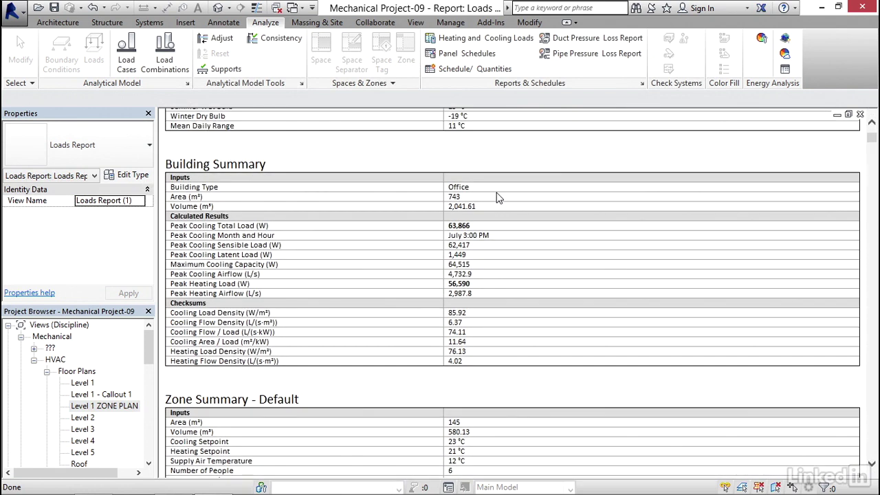
{"action": "scroll", "coordinate": [499, 198], "scroll_direction": "down", "scroll_amount": 10}
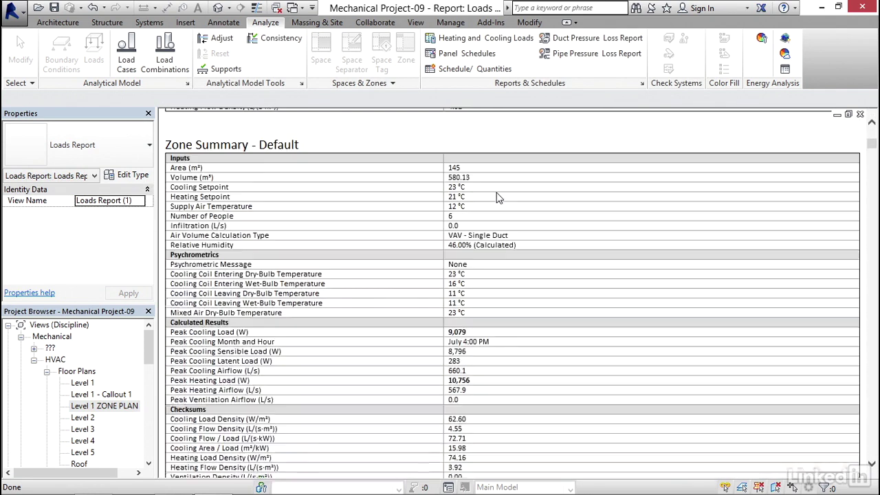
{"action": "scroll", "coordinate": [499, 179], "scroll_direction": "down", "scroll_amount": 10}
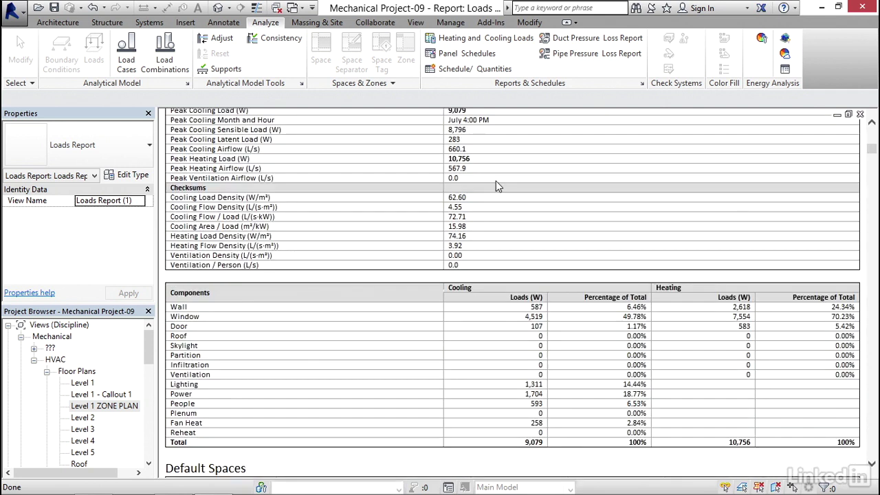
{"action": "scroll", "coordinate": [491, 195], "scroll_direction": "down", "scroll_amount": 6}
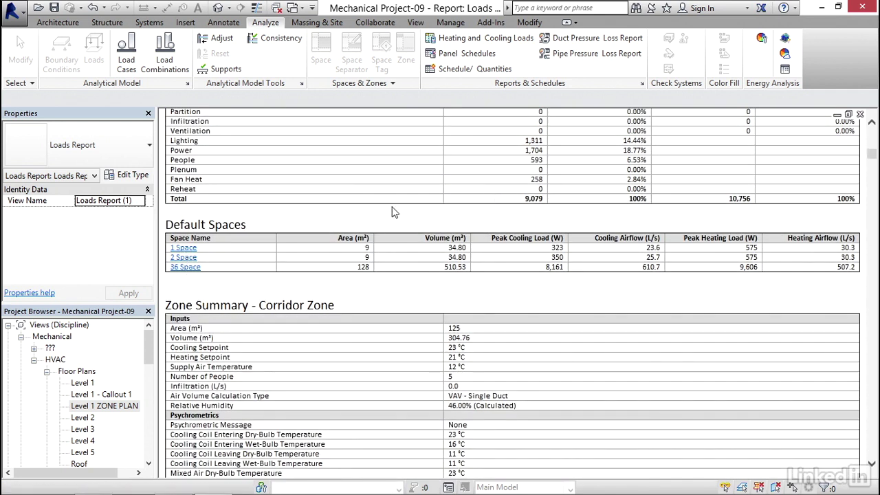
{"action": "scroll", "coordinate": [392, 209], "scroll_direction": "down", "scroll_amount": 12}
{"action": "scroll", "coordinate": [389, 206], "scroll_direction": "up", "scroll_amount": 8}
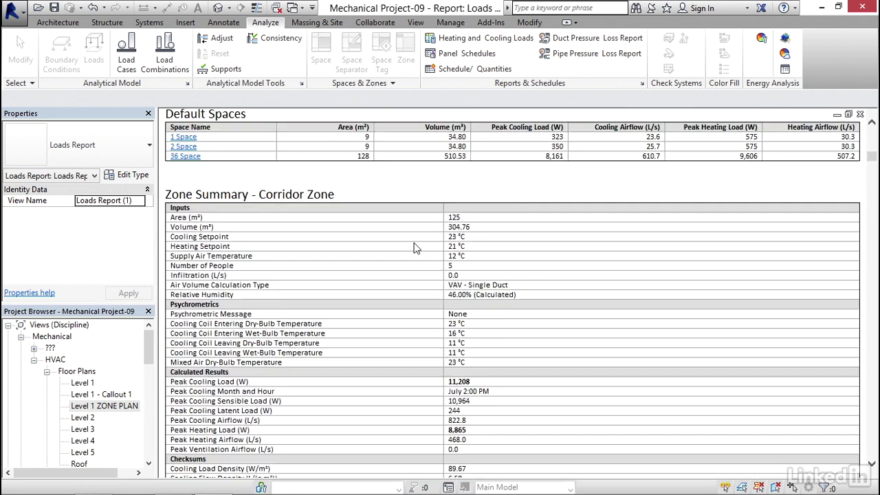
{"action": "scroll", "coordinate": [414, 247], "scroll_direction": "down", "scroll_amount": 13}
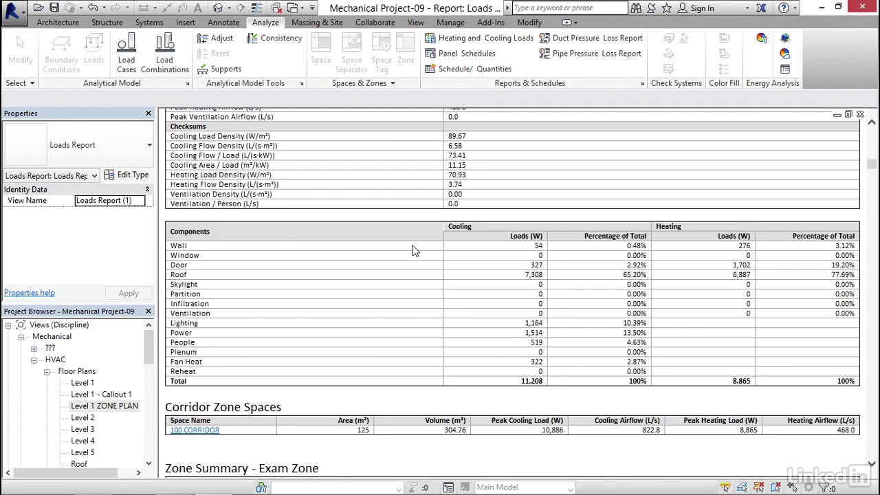
{"action": "scroll", "coordinate": [412, 251], "scroll_direction": "down", "scroll_amount": 3}
Jump to the 100 CORRIDOR space summary, then close the report view.
{"action": "left_click", "coordinate": [195, 321]}
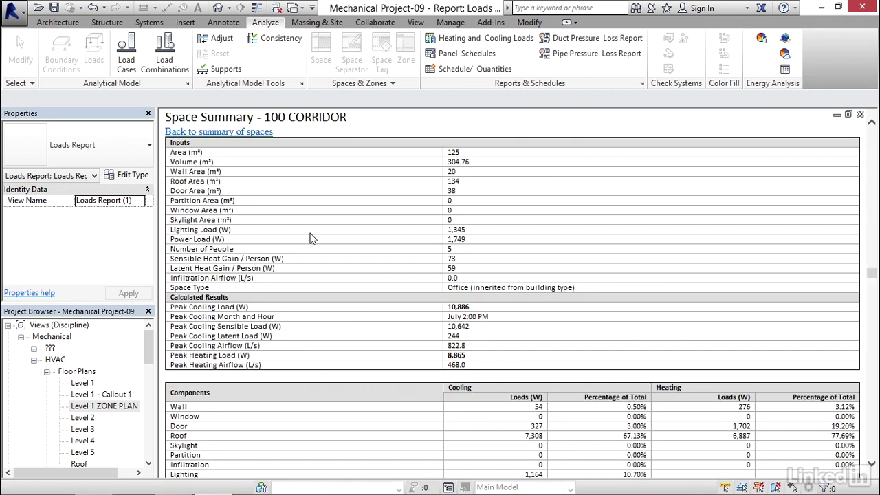
{"action": "scroll", "coordinate": [311, 239], "scroll_direction": "down", "scroll_amount": 12}
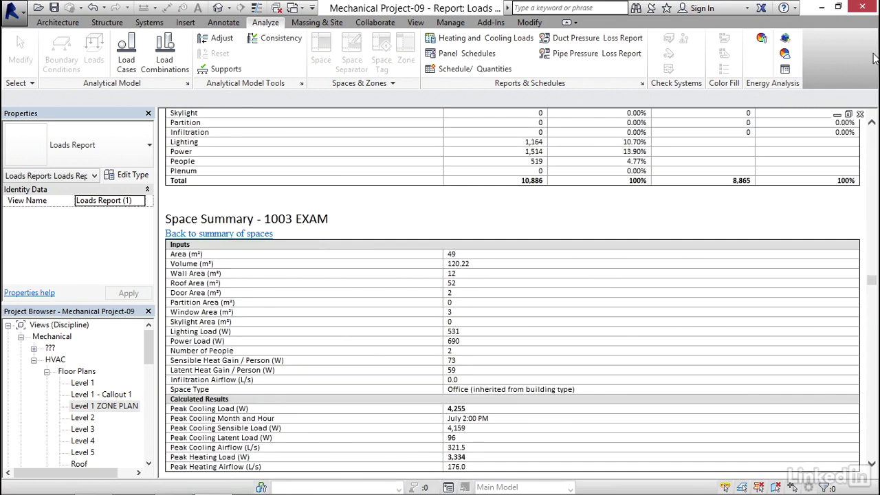
{"action": "left_click", "coordinate": [859, 114]}
Open Loads Report (1) from Reports › Loads Reports in the Project Browser, then close it.
{"action": "left_click_drag", "start_coordinate": [148, 348], "coordinate": [146, 438]}
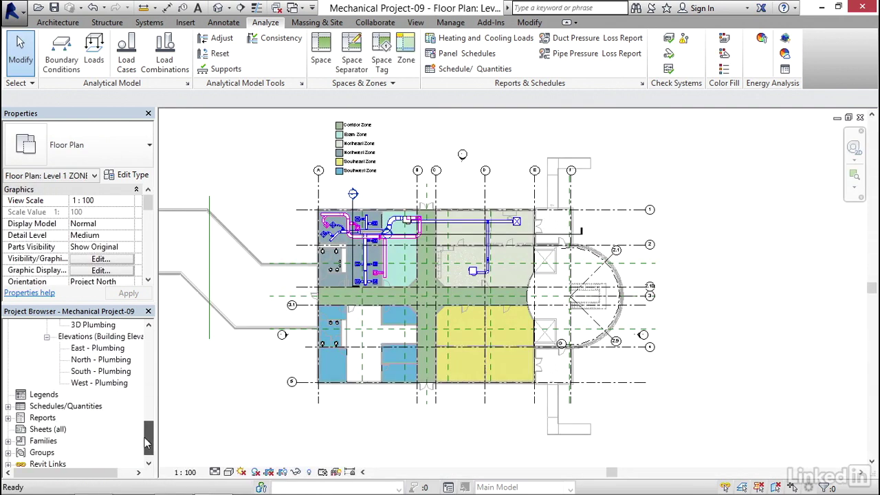
{"action": "left_click", "coordinate": [7, 417]}
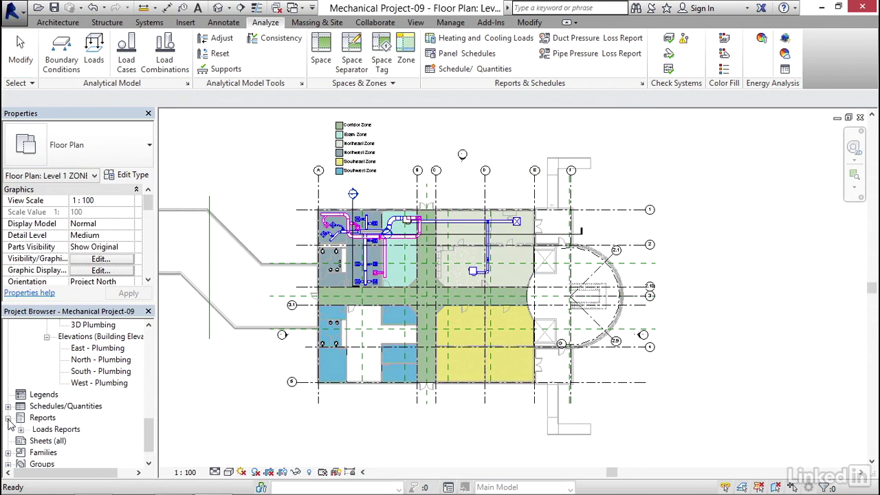
{"action": "left_click", "coordinate": [21, 429]}
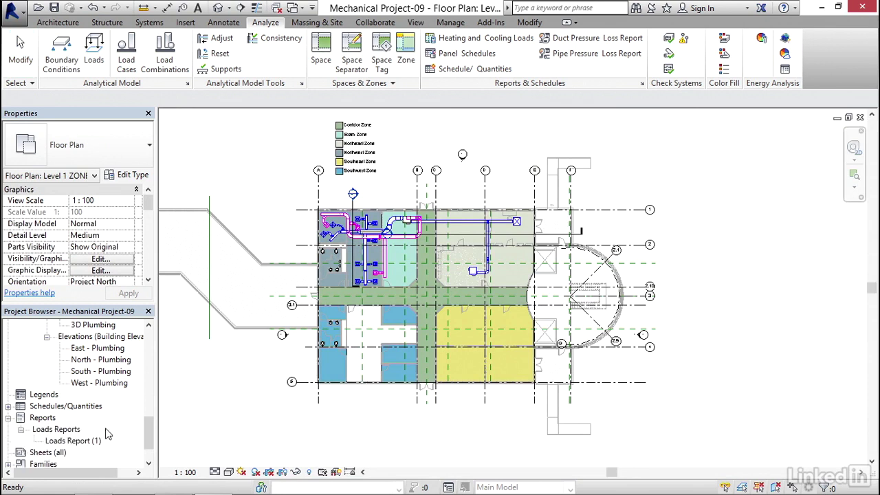
{"action": "double_click", "coordinate": [81, 442]}
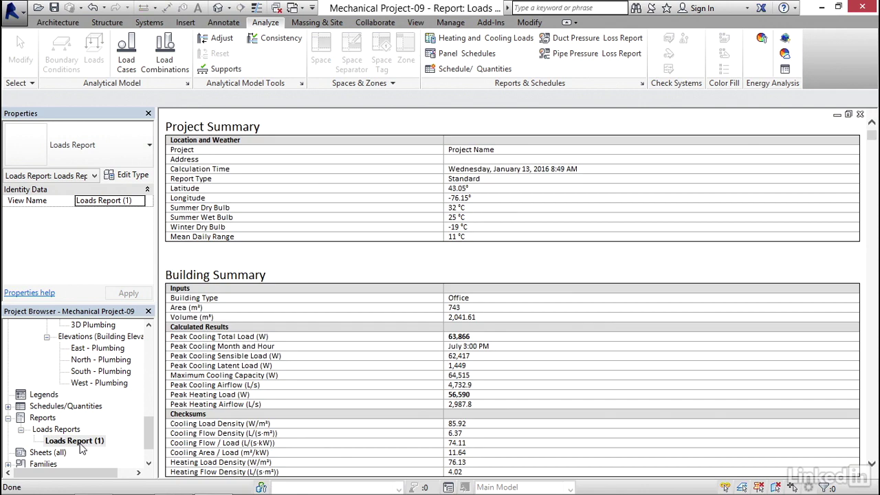
{"action": "left_click", "coordinate": [860, 116]}
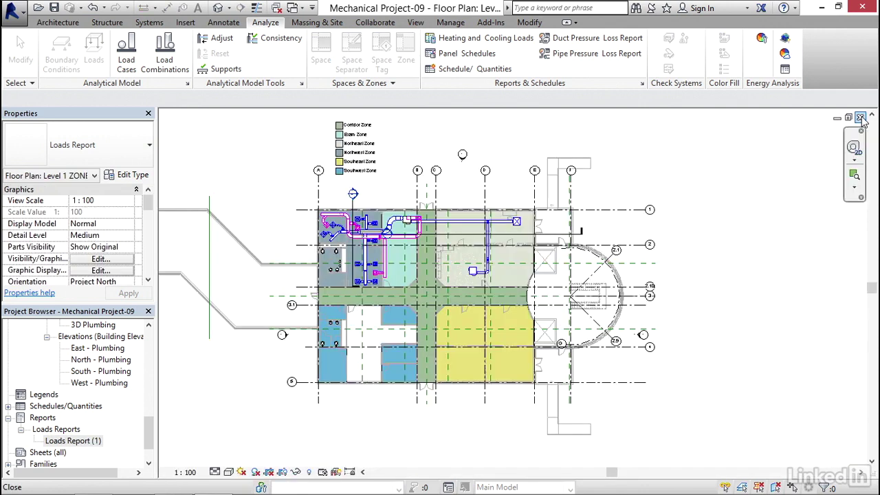